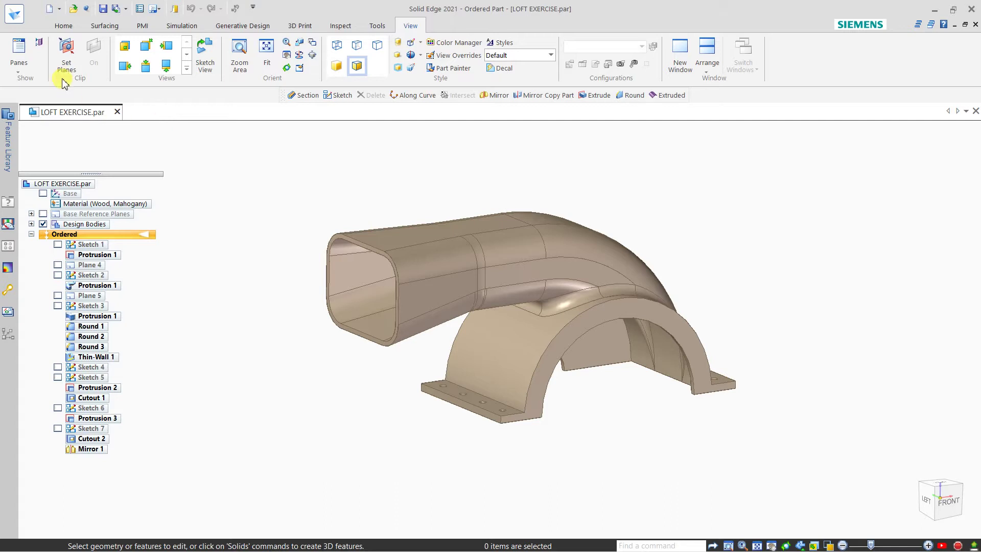
Try the ISO Metric Draft template and cancel, then show the New templates page of the Application menu.
left_click(53, 10)
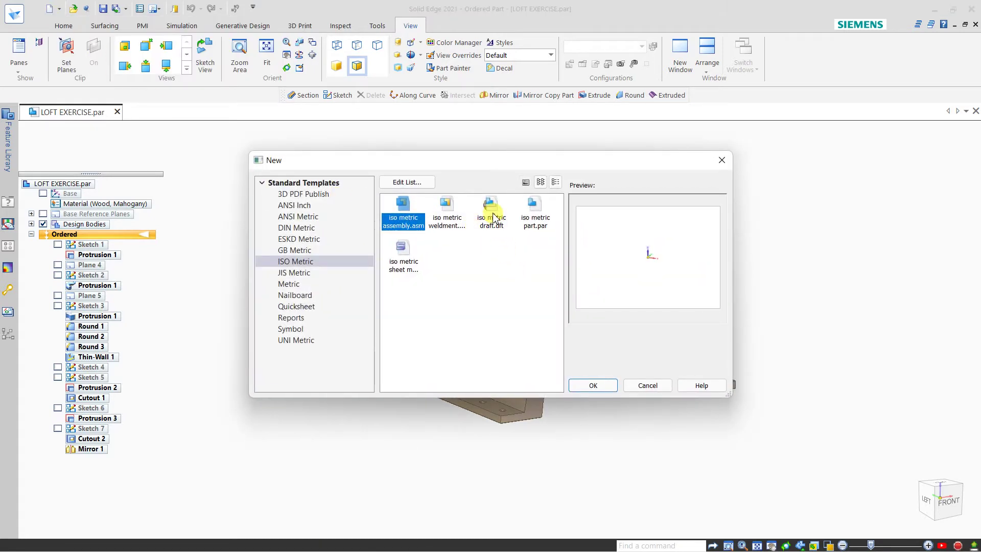
left_click(491, 217)
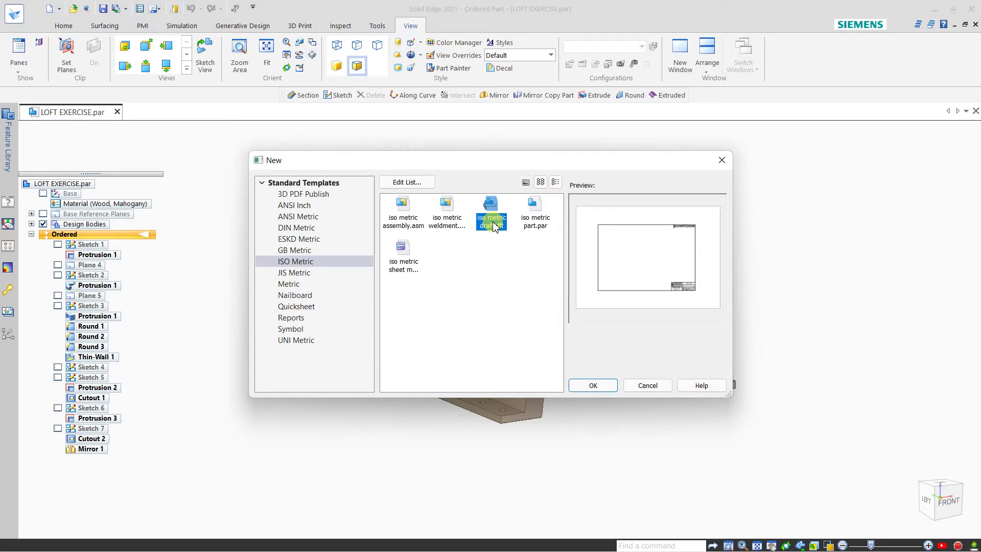
left_click(646, 386)
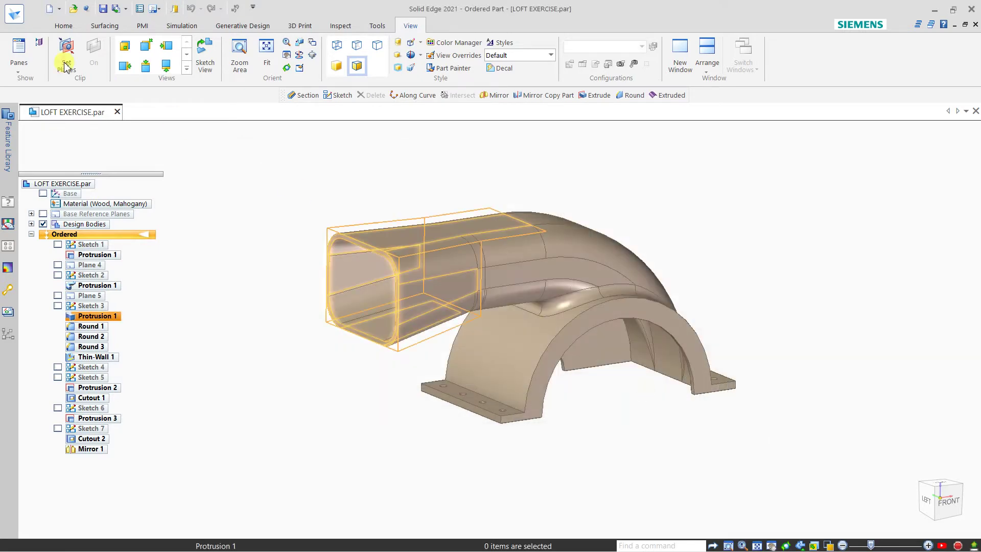
left_click(12, 16)
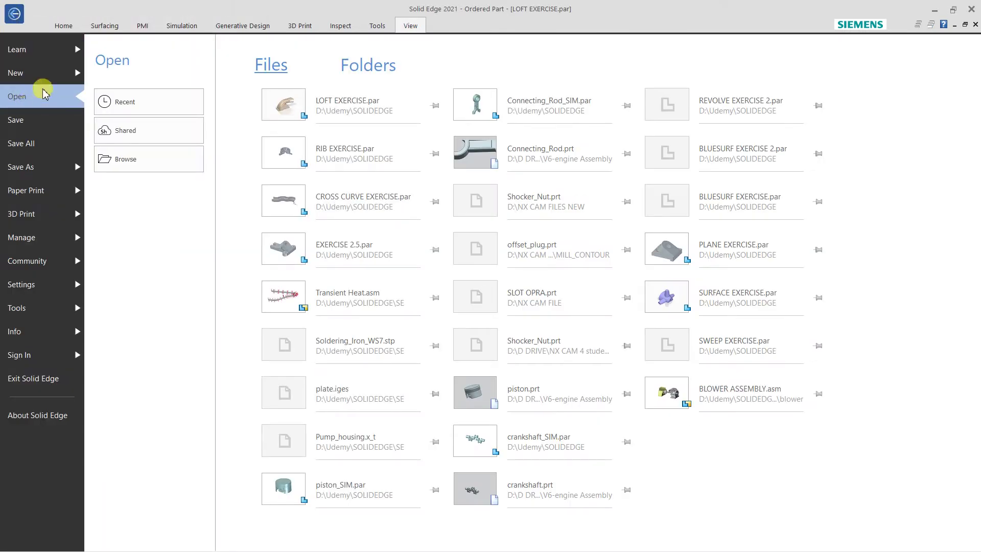
left_click(45, 77)
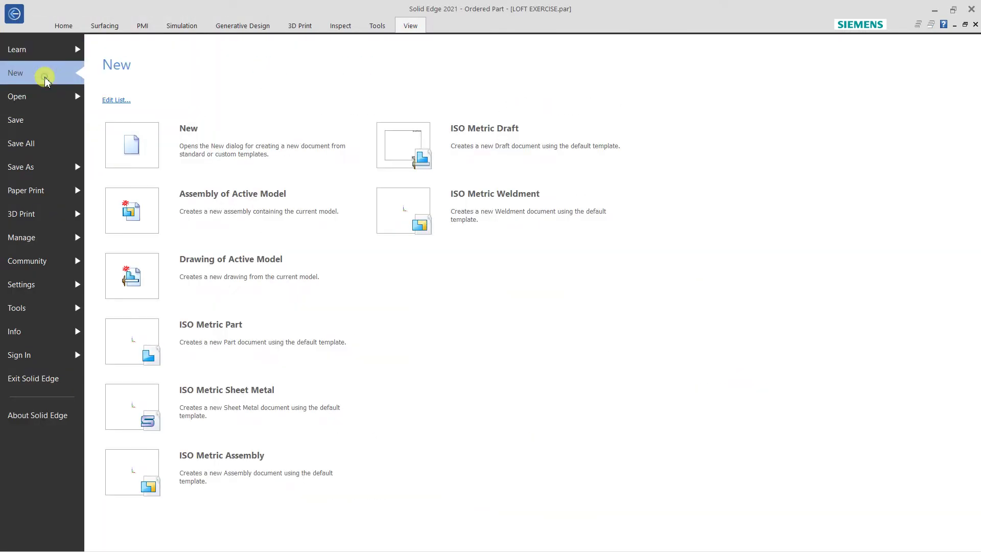
Create Draft5 from the ISO Metric Draft template and clear the selection on its empty sheet.
left_click(469, 146)
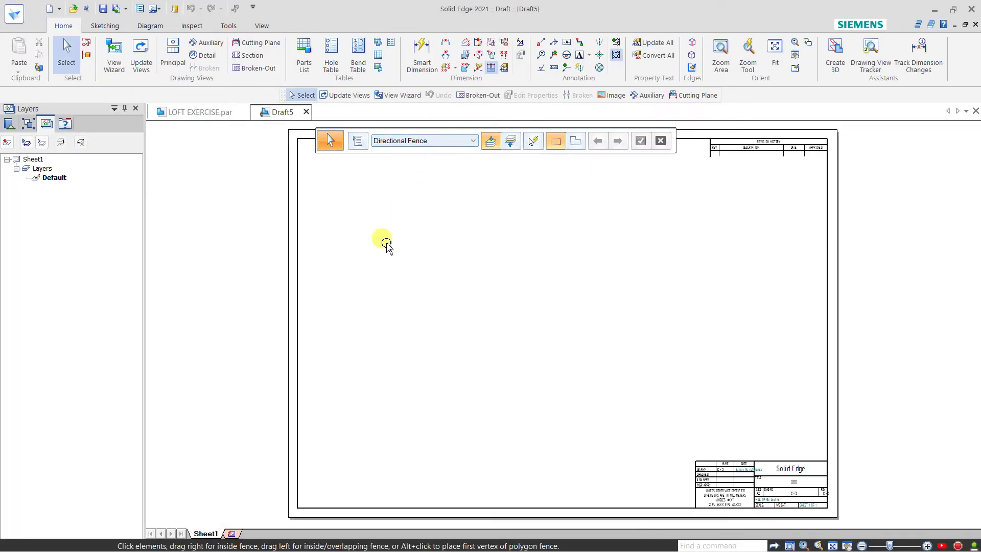
left_click(387, 240)
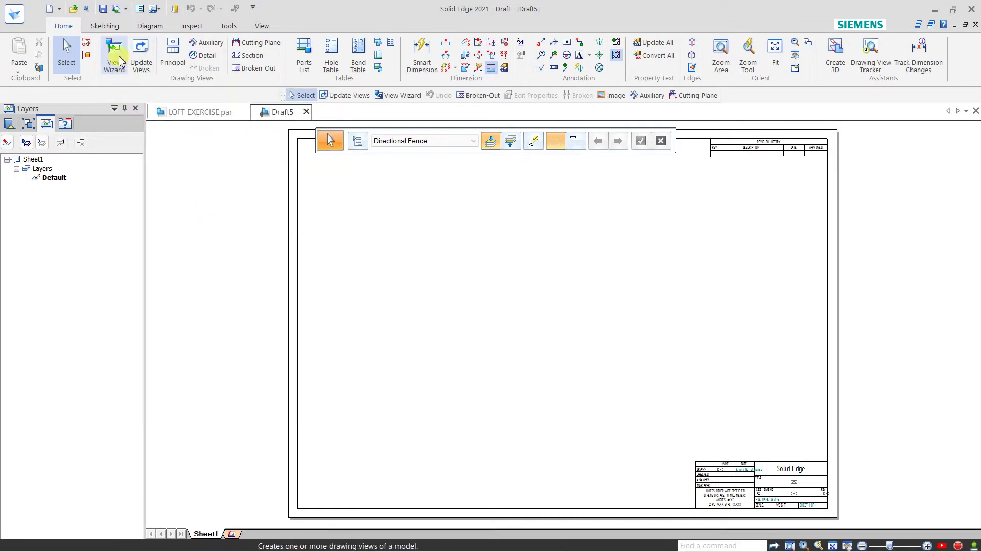
Start the View Wizard and choose LOFT EXERCISE.par as the drawing view's model.
left_click(118, 62)
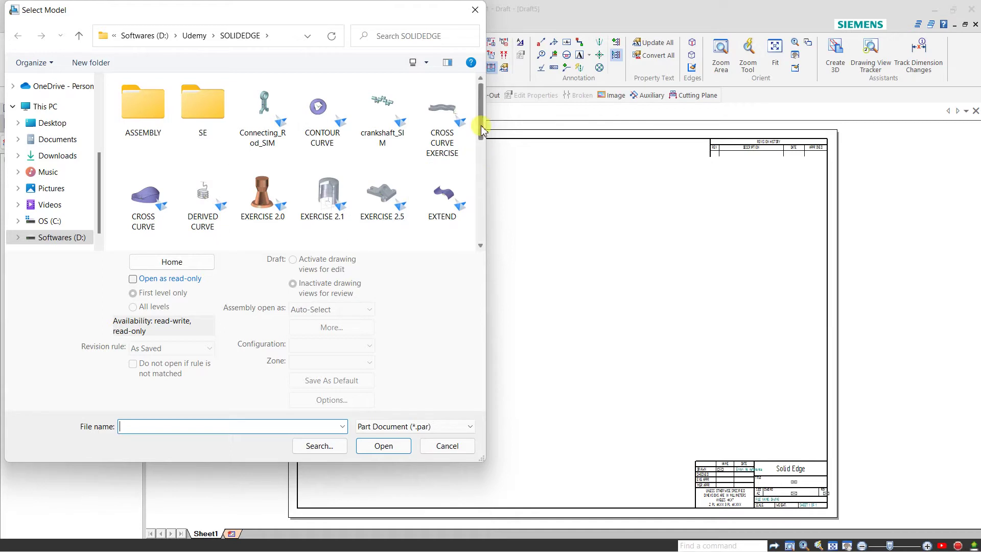
left_click_drag(481, 128, 480, 194)
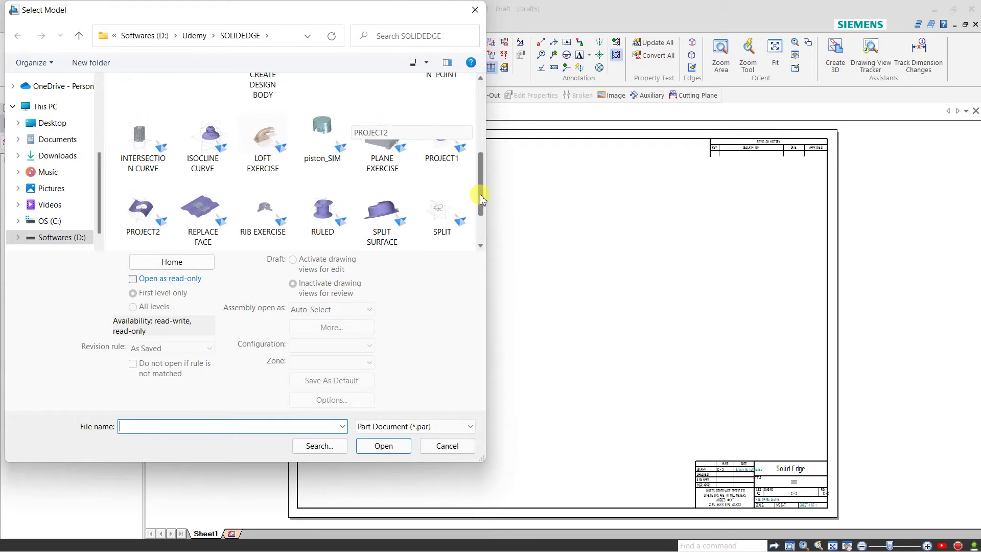
left_click(263, 139)
left_click(382, 446)
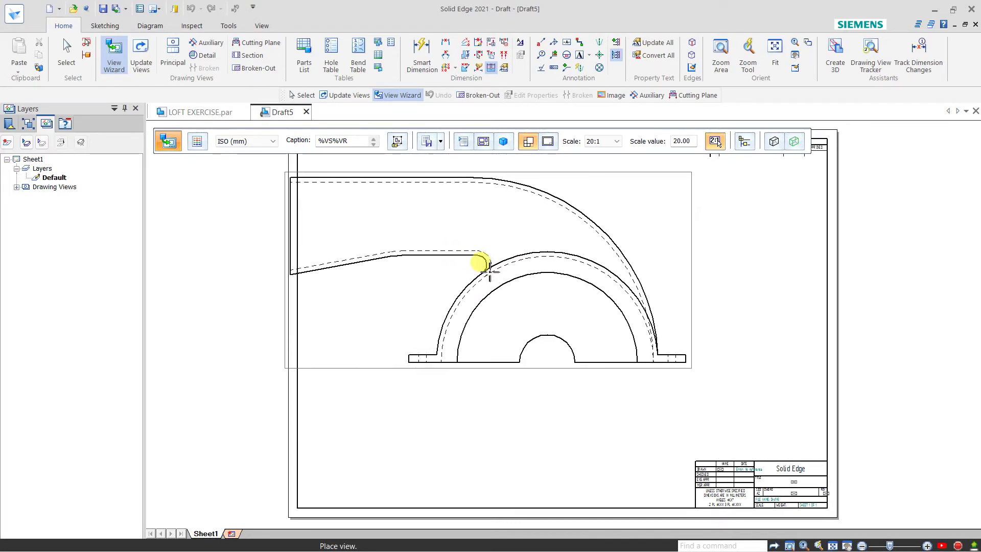
Try view scales 1:1, 2:1 and 5:1, then place the front view at 10:1 near the top left.
left_click(617, 141)
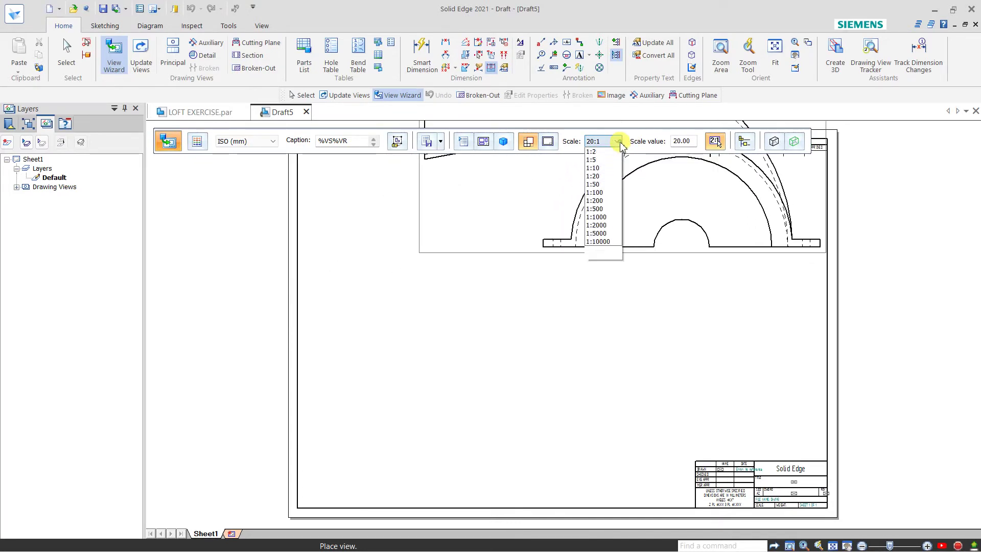
left_click(603, 197)
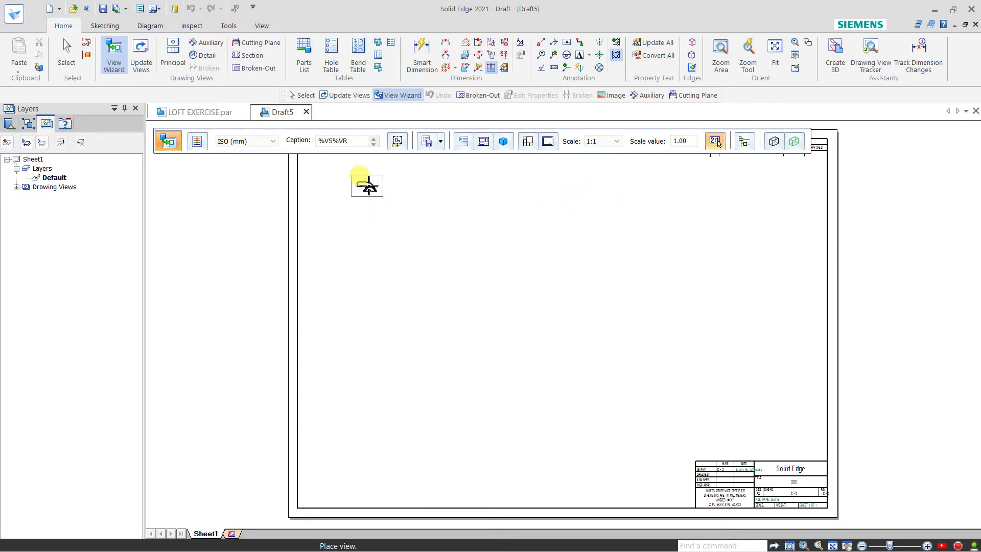
left_click(597, 142)
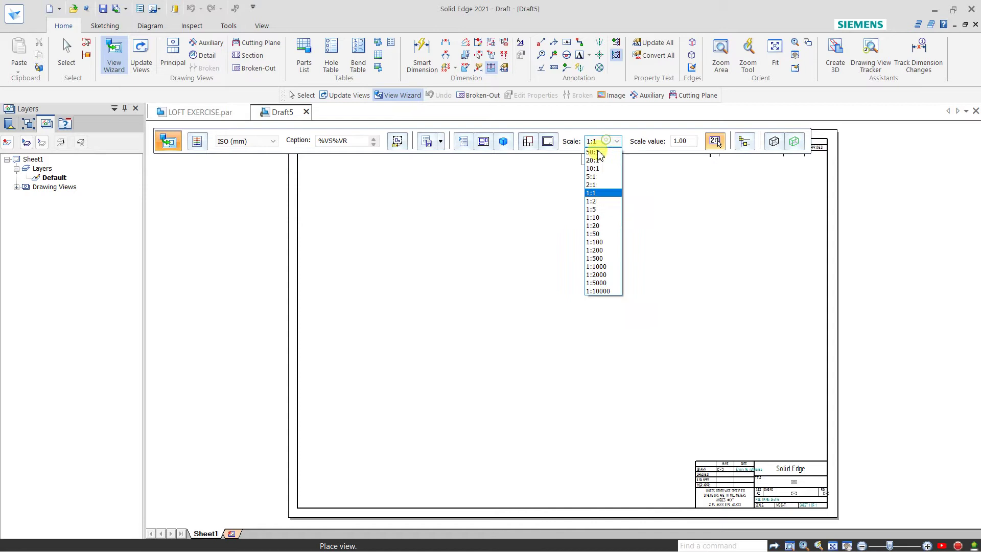
left_click(591, 184)
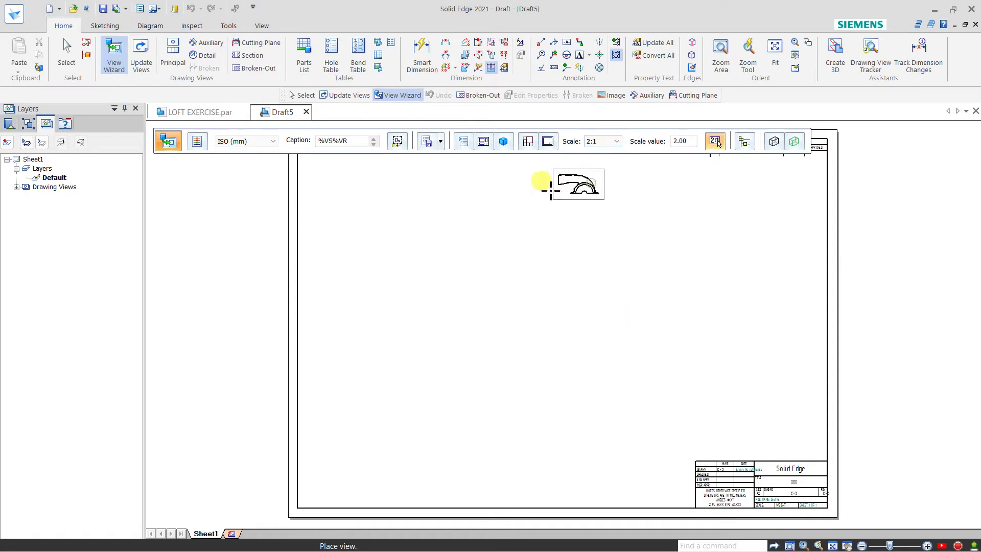
left_click(596, 141)
left_click(594, 173)
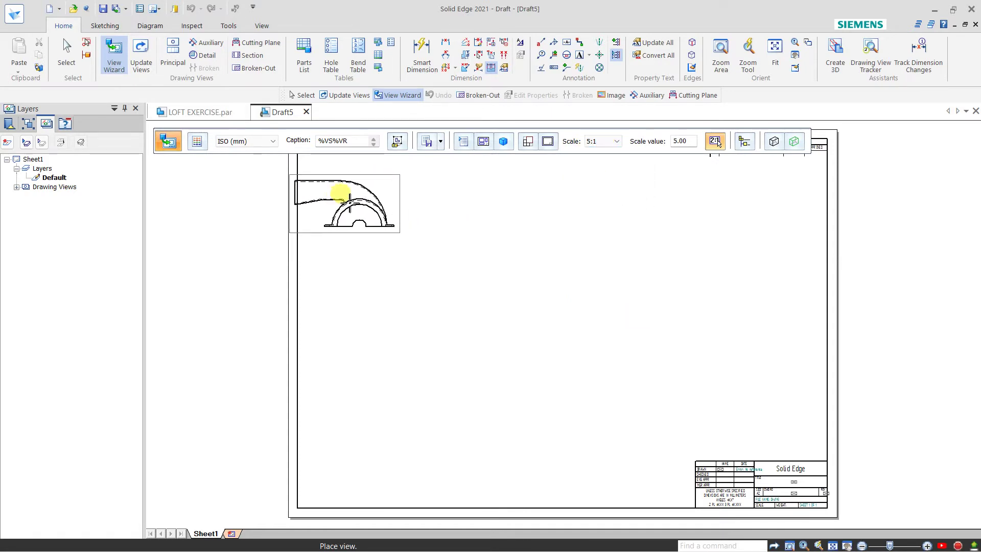
left_click(613, 144)
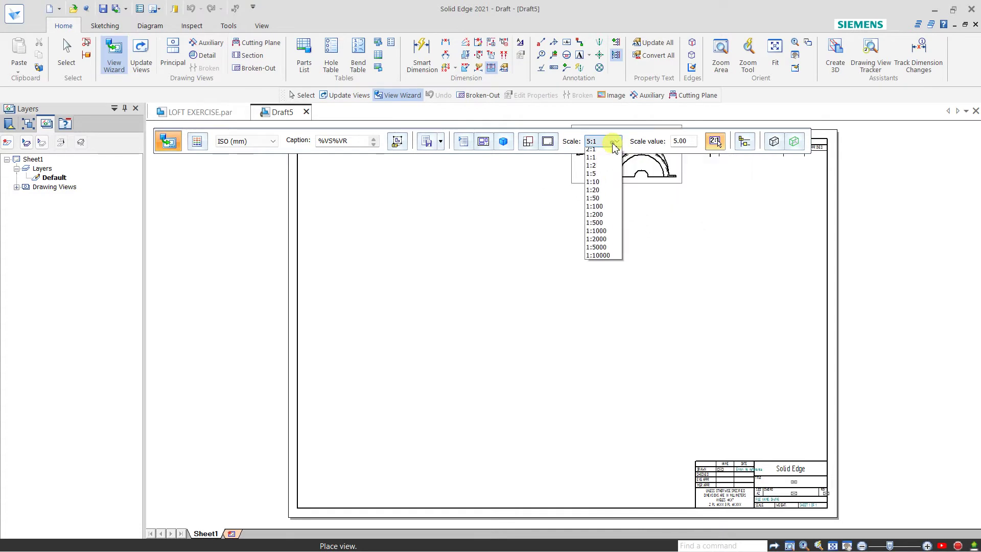
scroll(596, 156, "up", 2)
left_click(593, 150)
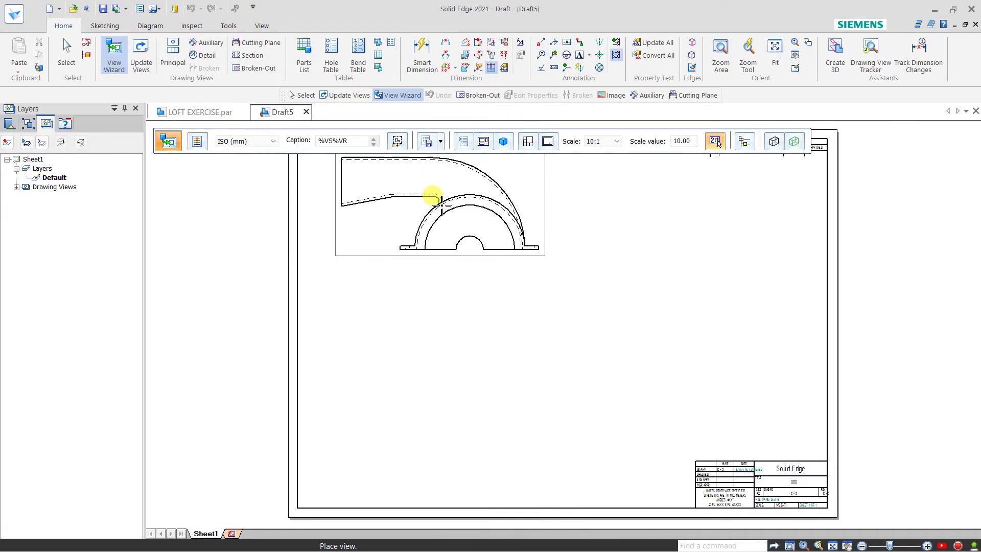
left_click(433, 197)
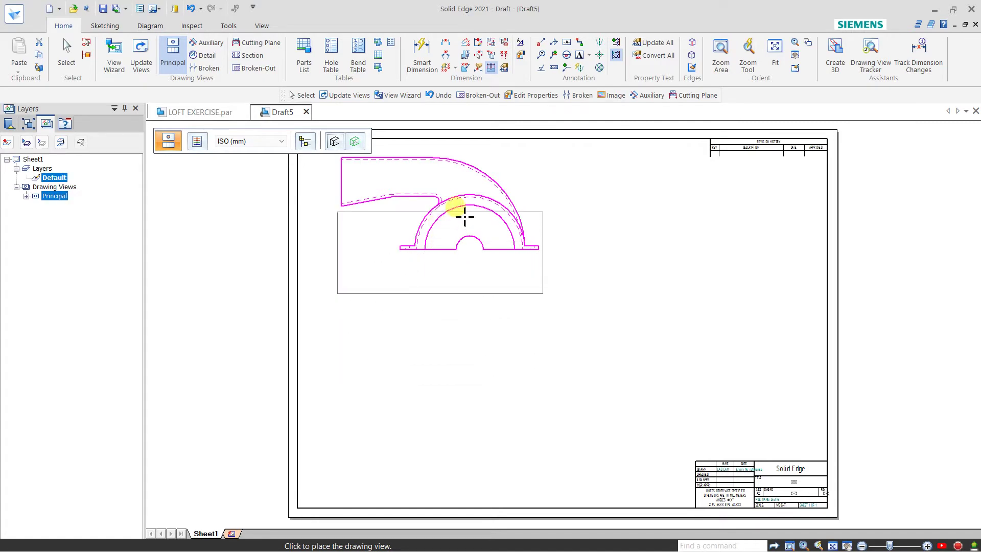
Place the top view, a right side view and a lower-right pictorial view, undoing the extra view.
left_click(465, 409)
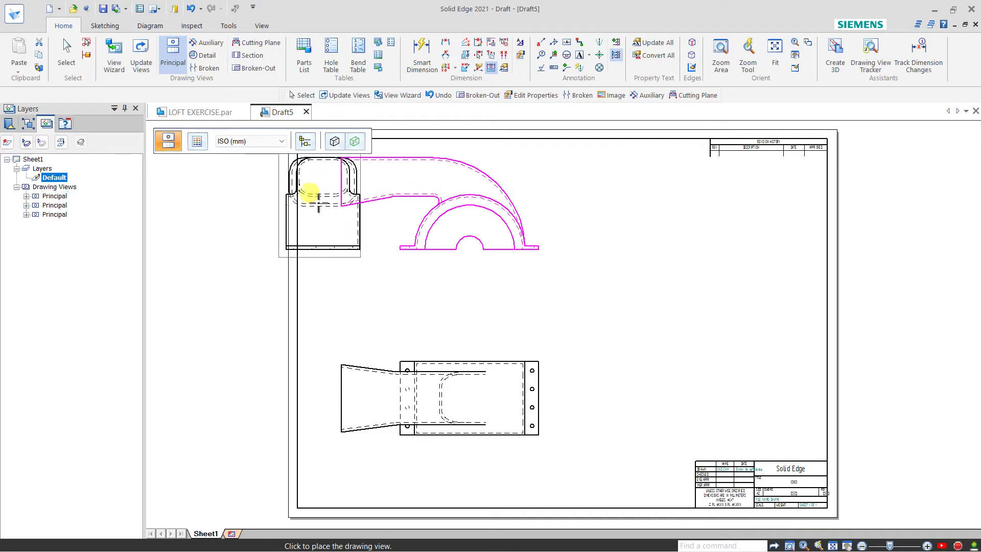
left_click(293, 204)
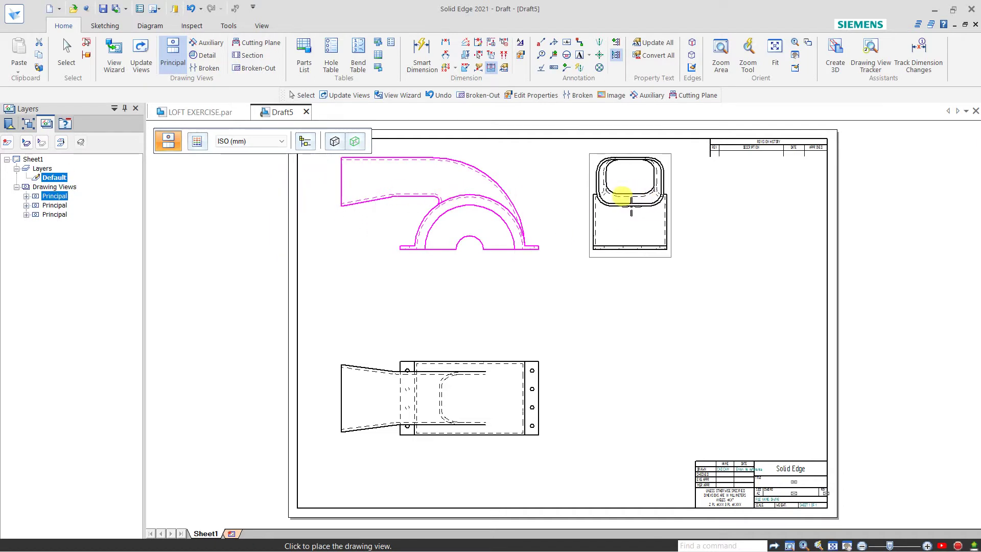
left_click(619, 195)
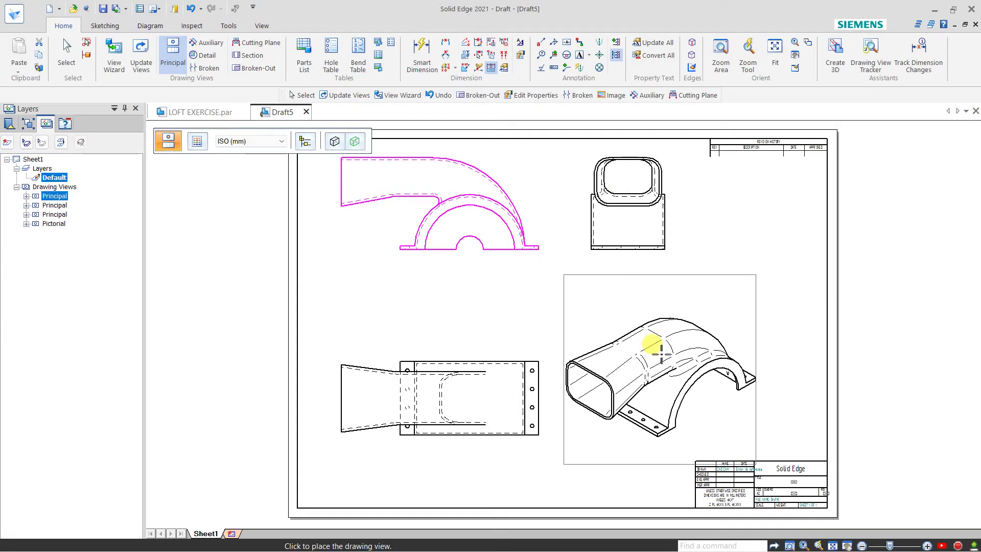
left_click(659, 350)
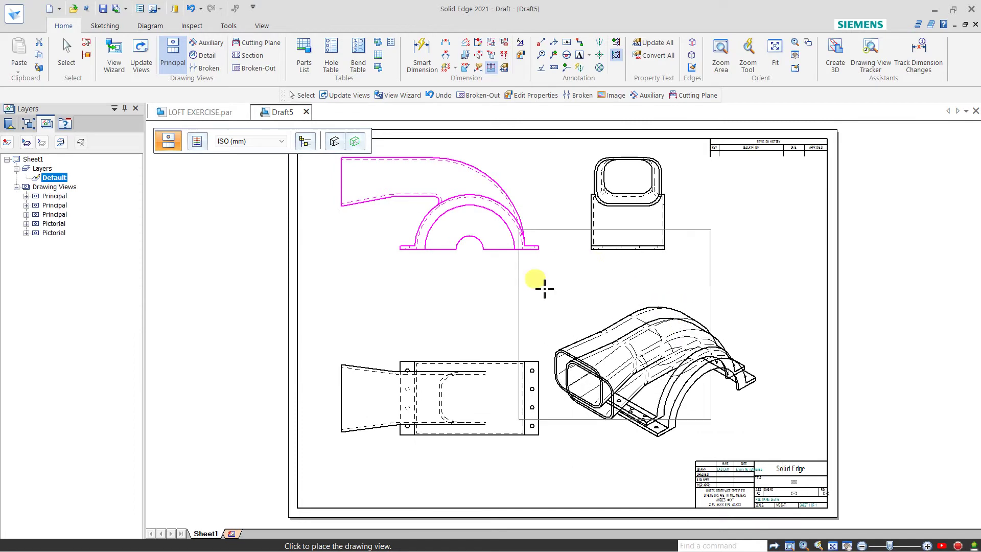
key("ctrl+z")
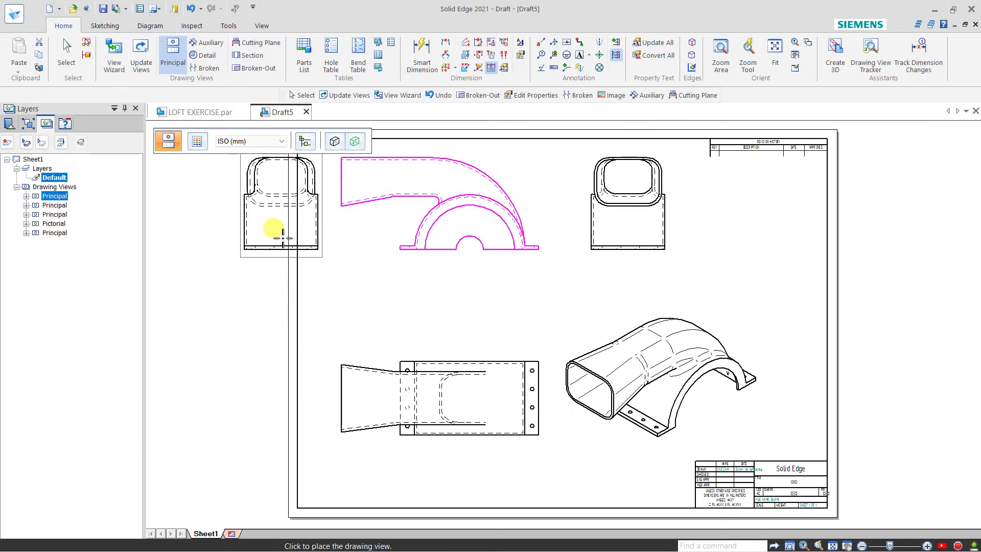
right_click(284, 237)
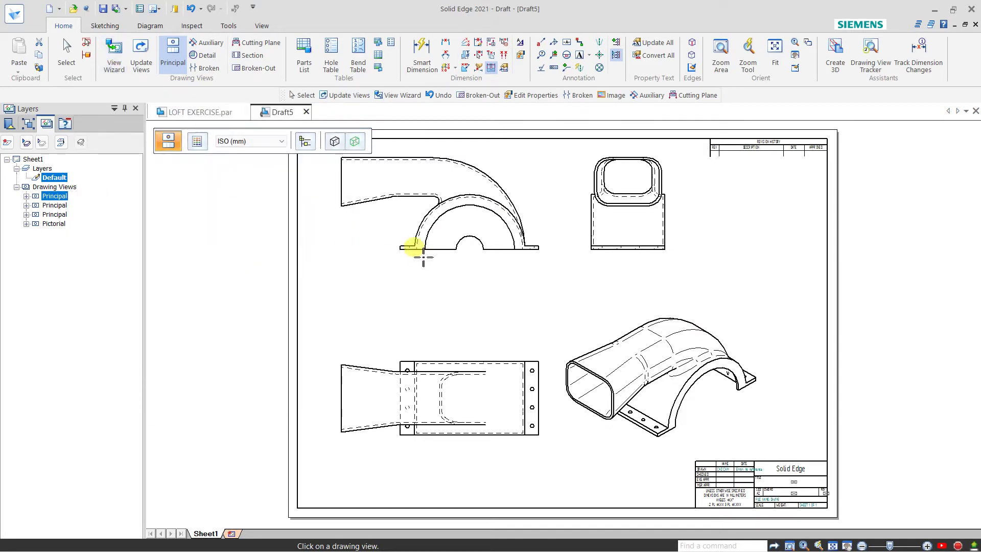
Set the pictorial view's rendering to shaded with visible edges.
left_click(65, 52)
left_click(508, 221)
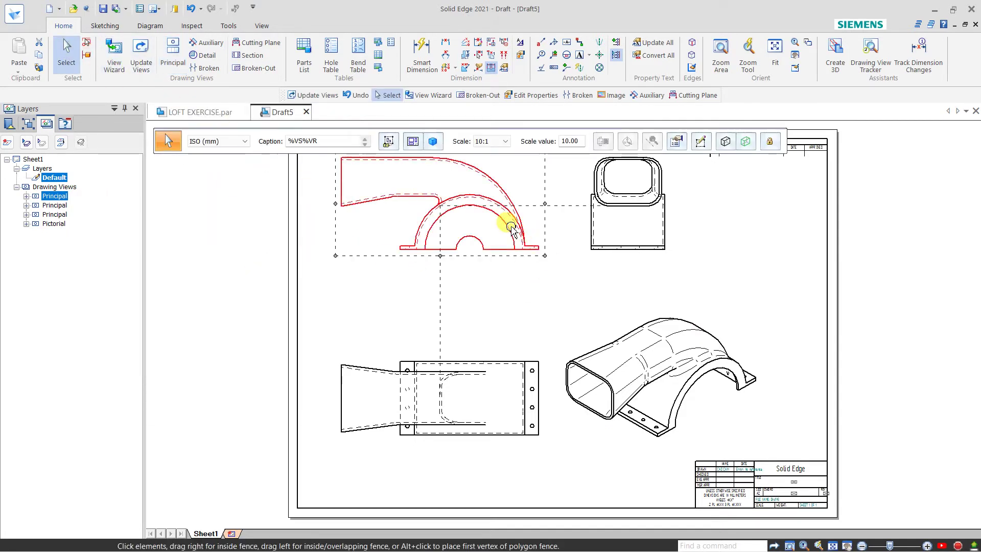
left_click(646, 255)
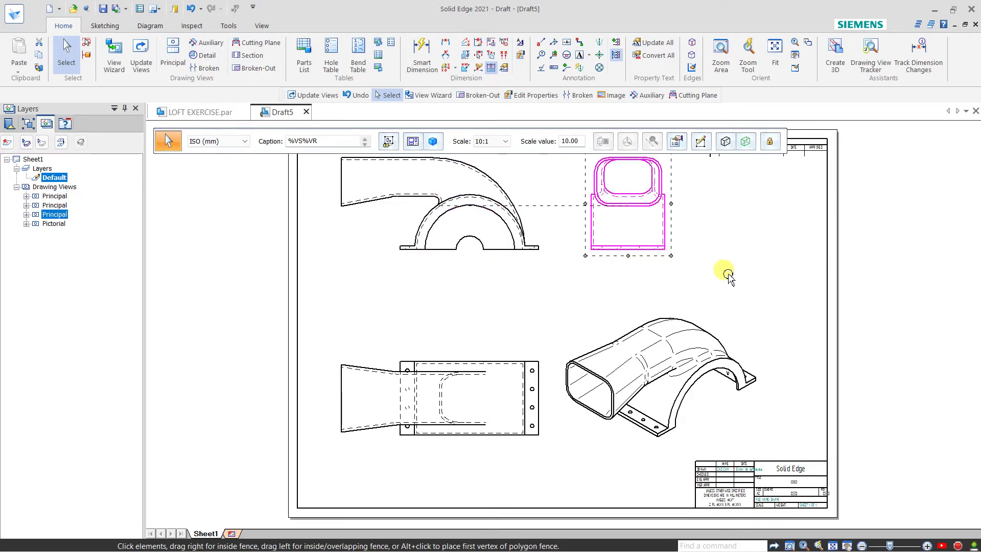
left_click(723, 274)
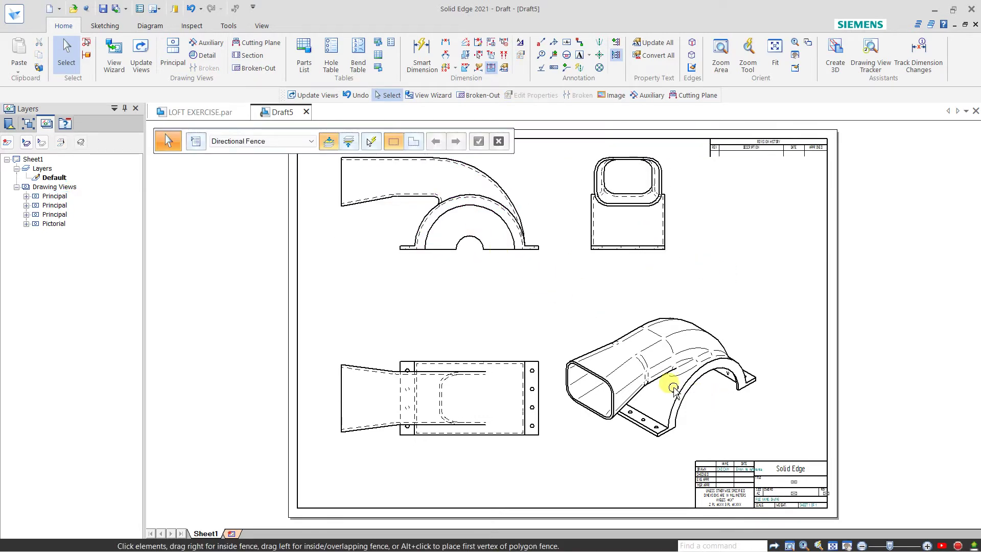
left_click(695, 390)
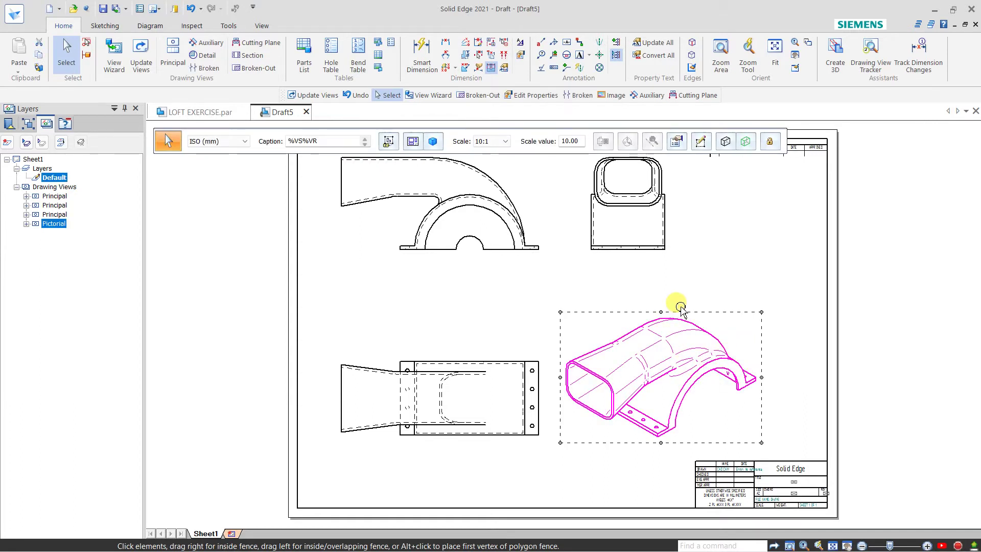
left_click(728, 143)
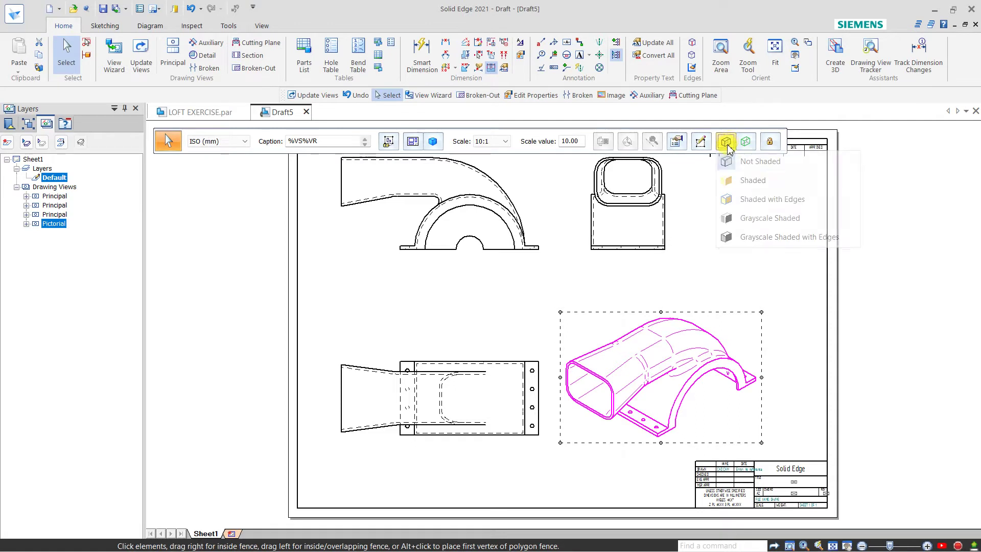
left_click(741, 200)
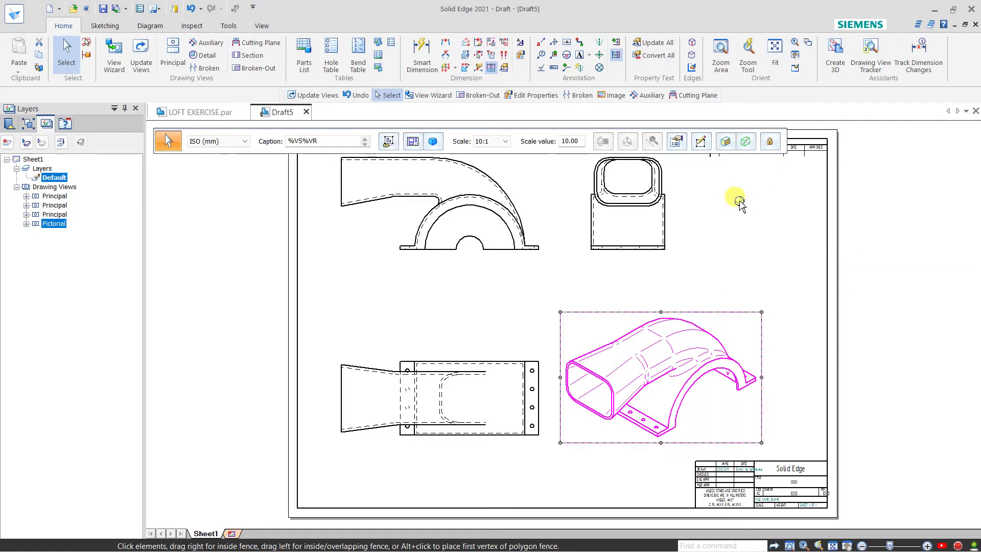
Deselect the pictorial view and run Update Views so its shading renders.
scroll(707, 256, "down", 1)
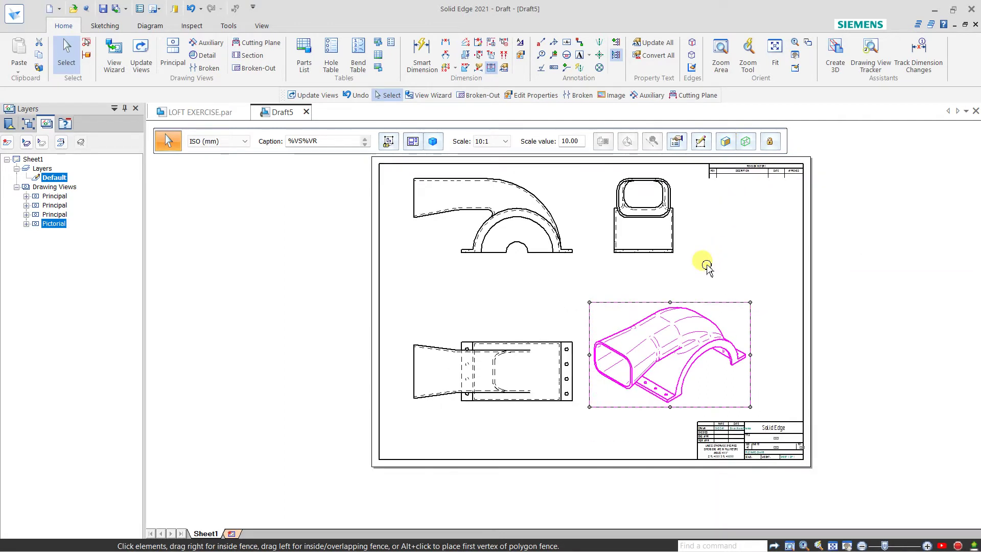
left_click(708, 259)
left_click(680, 312)
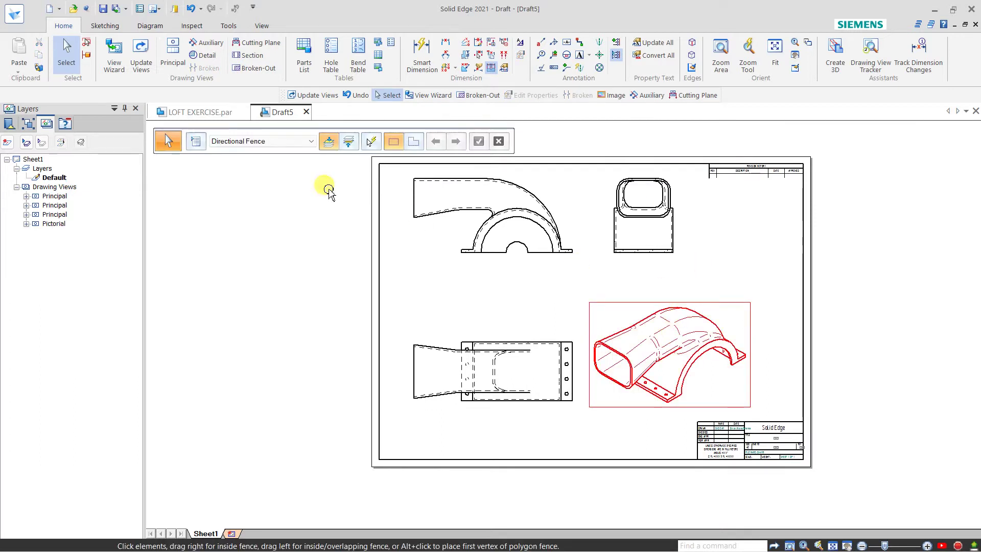
left_click(141, 56)
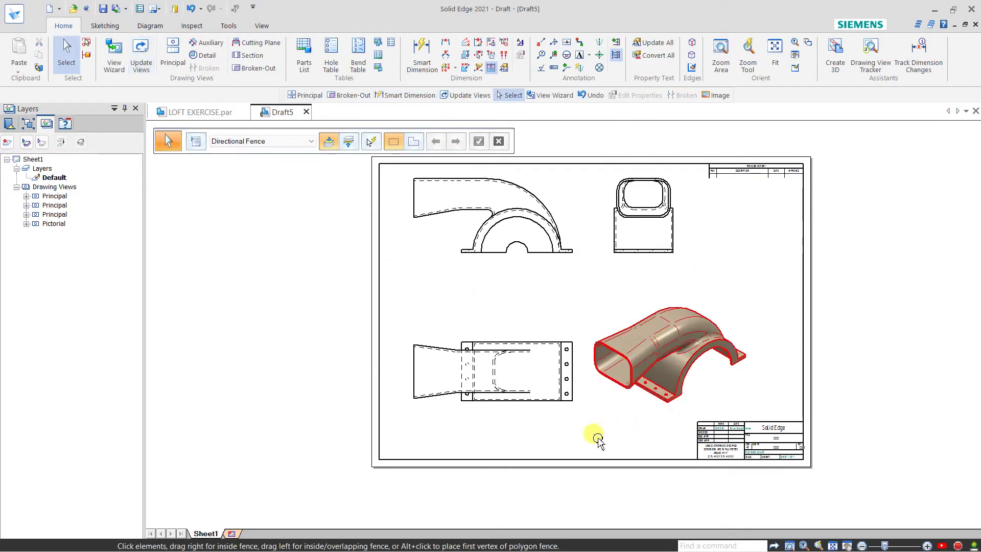
scroll(767, 371, "up", 2)
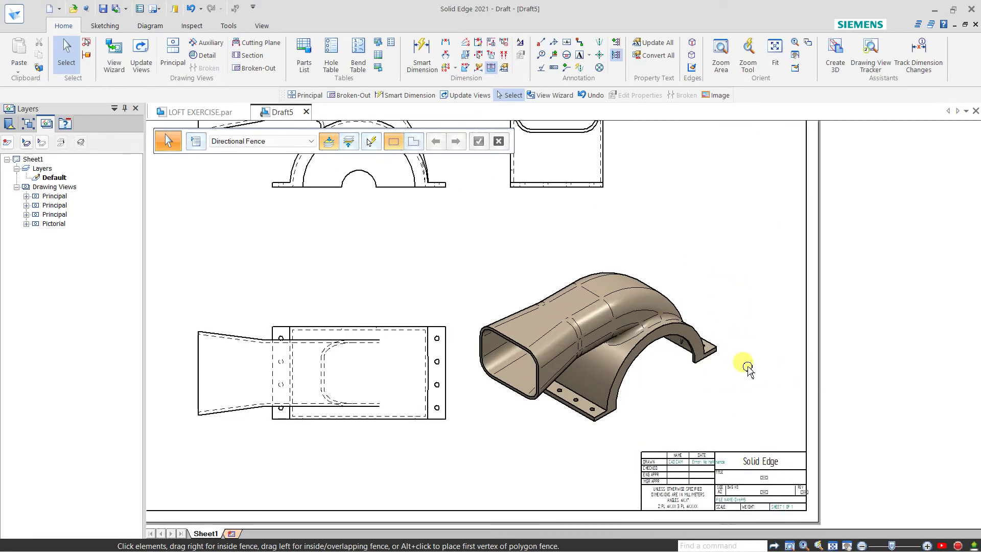
scroll(750, 369, "down", 1)
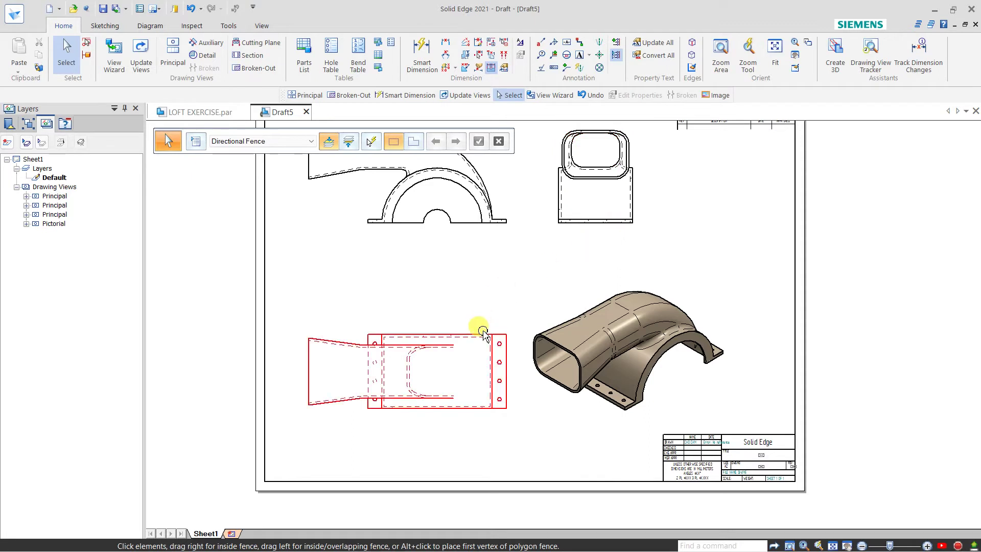
left_click(473, 328)
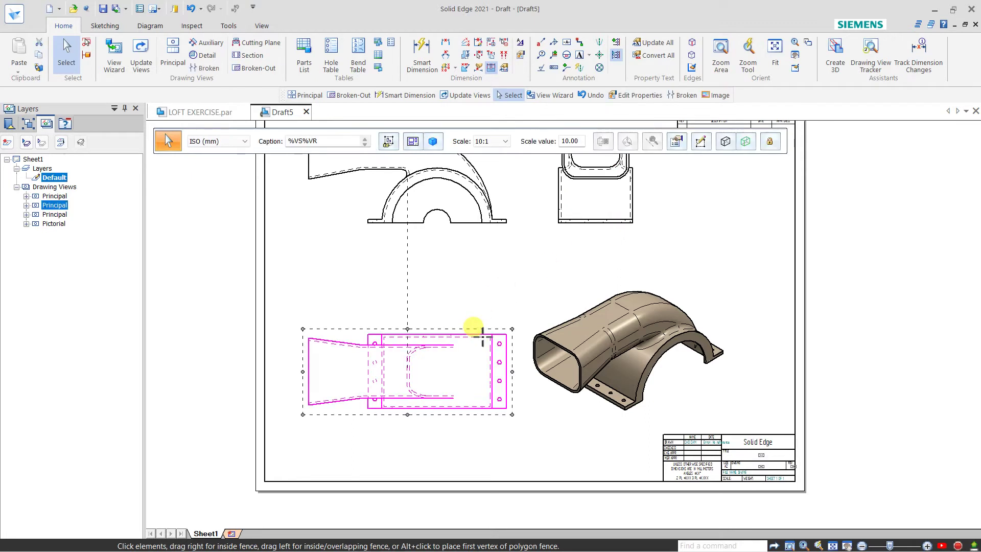
left_click(726, 145)
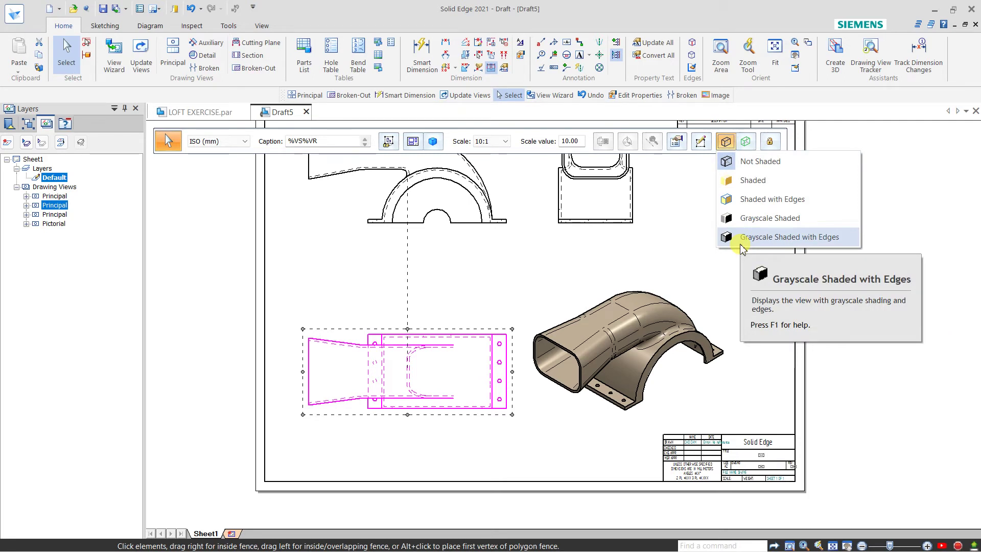
left_click(726, 143)
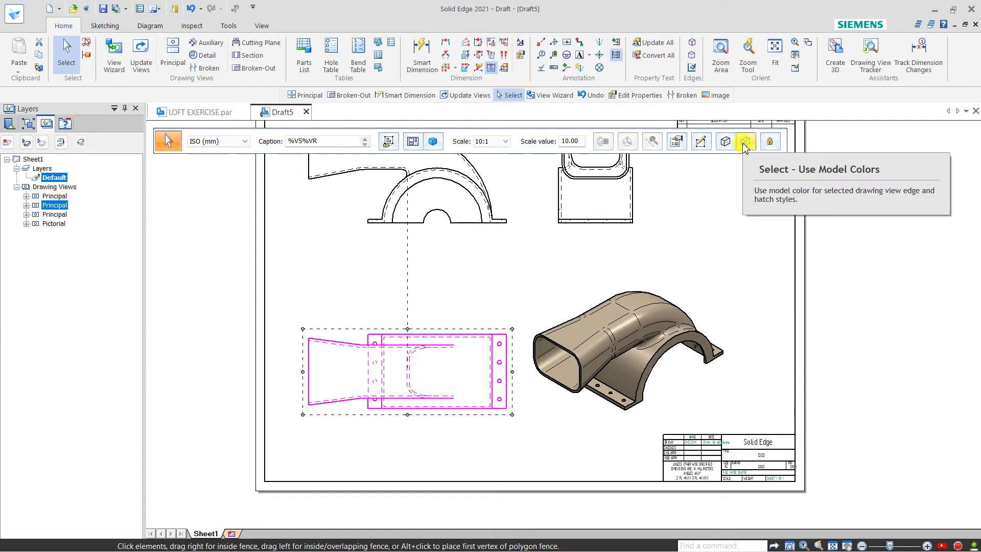
left_click(745, 145)
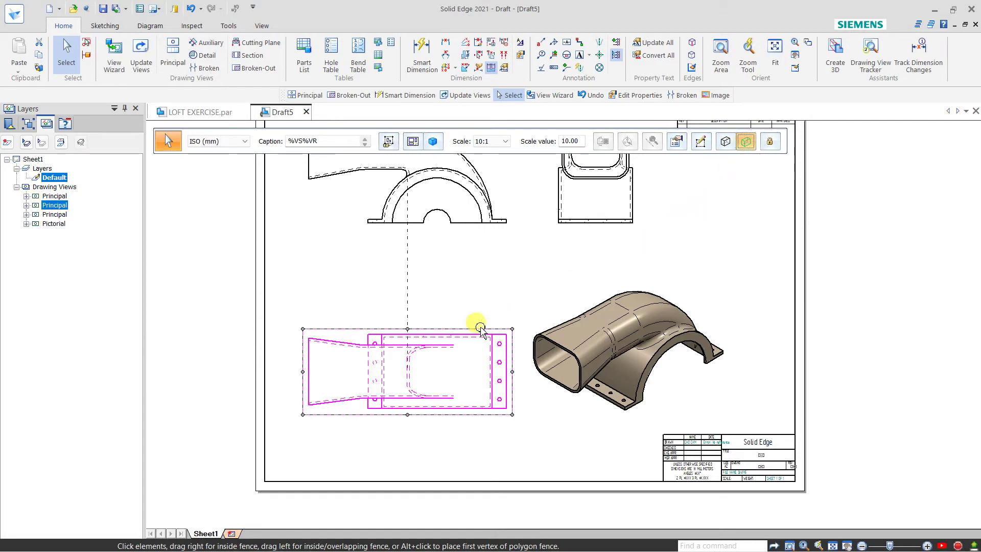
left_click(517, 270)
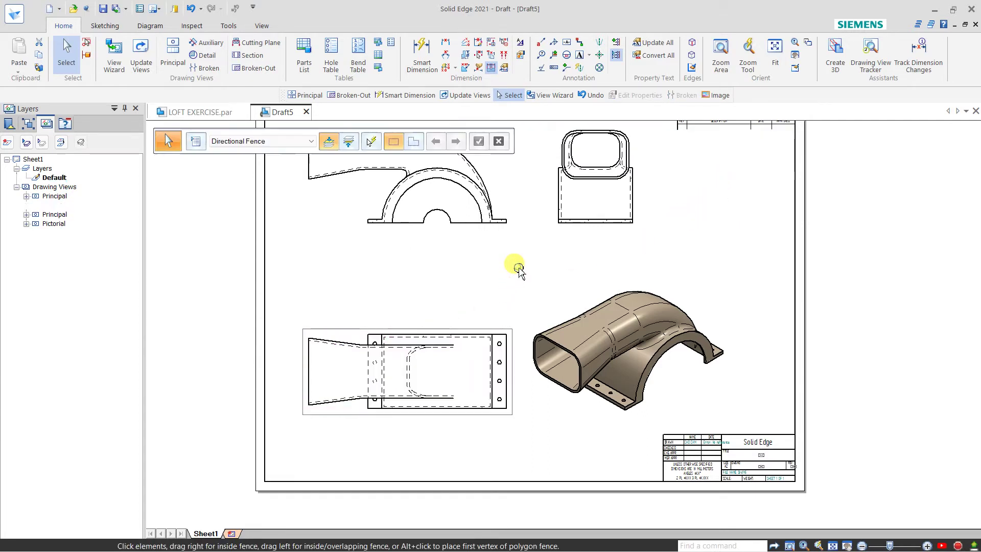
left_click(139, 54)
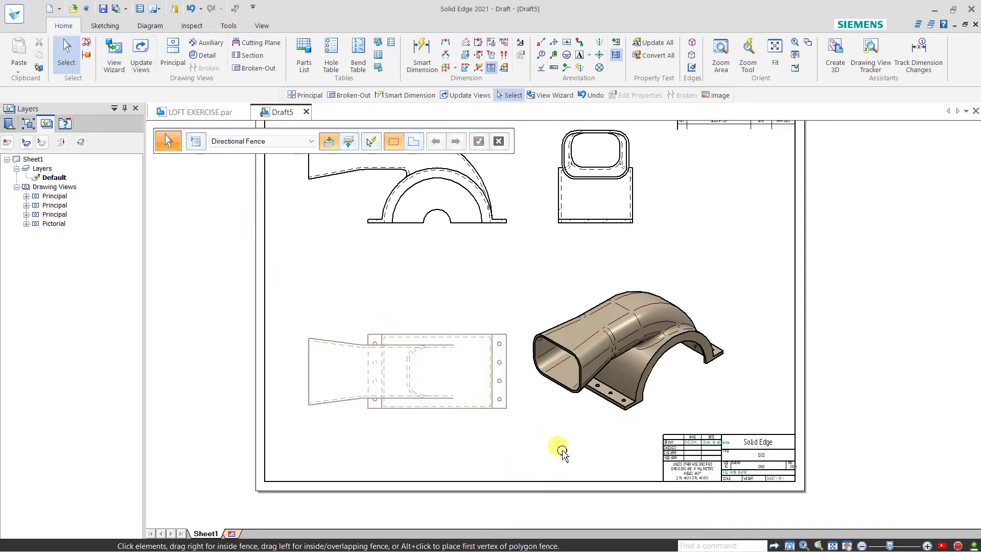
left_click(473, 407)
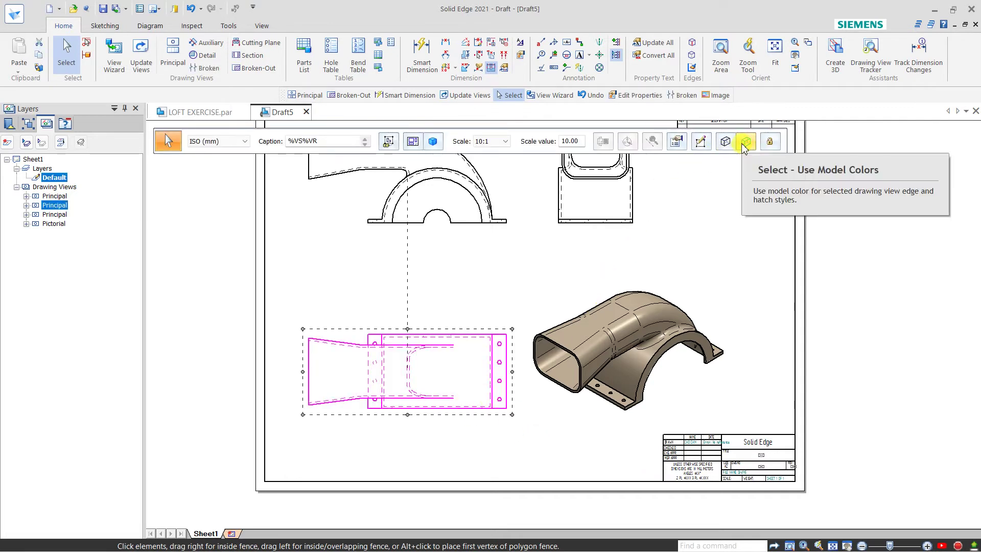
left_click(687, 231)
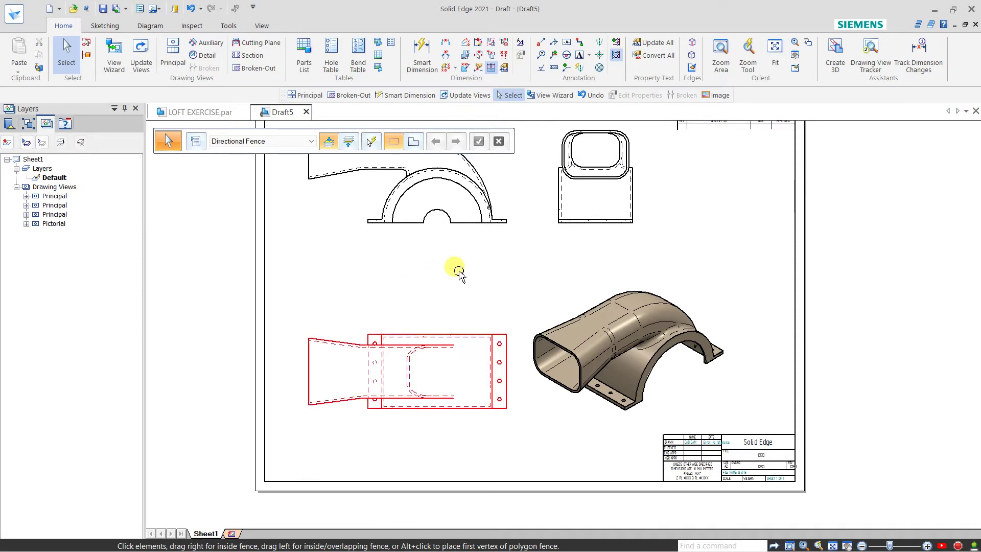
Select the shaded pictorial view and preview it in Front and Top orientations.
mouse_move(474, 265)
middle_mouse_down()
mouse_move(458, 271)
mouse_move(458, 290)
middle_mouse_up()
key("ctrl+z")
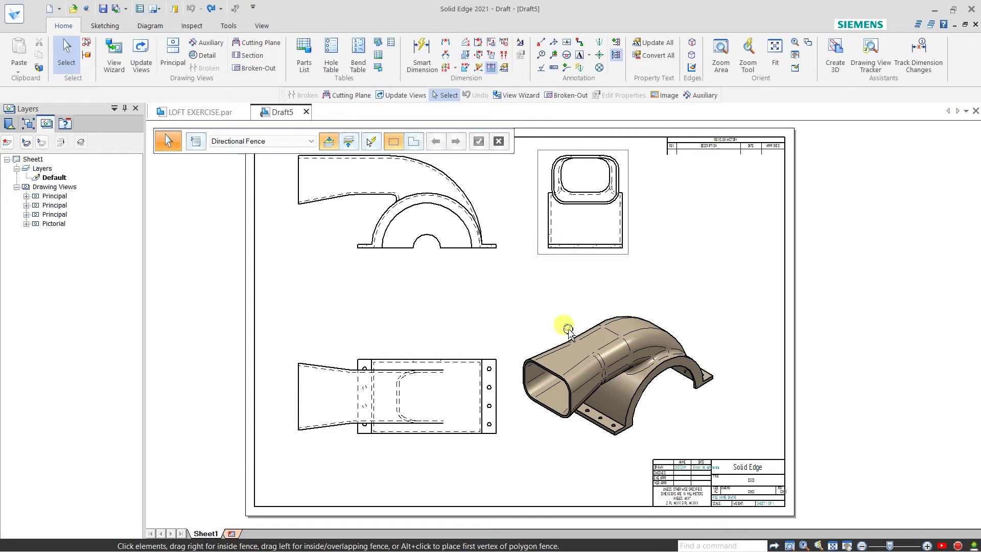
left_click(567, 345)
left_click(559, 335)
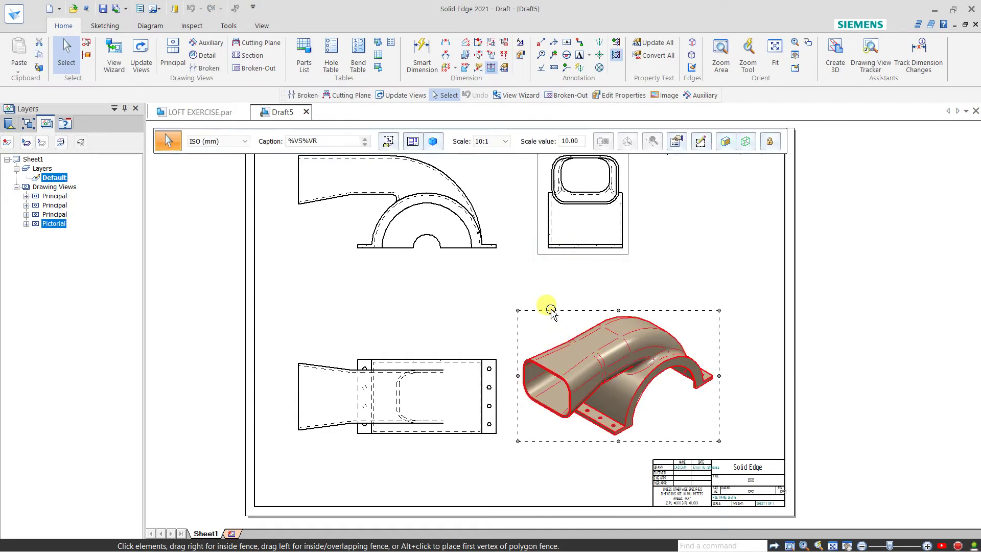
left_click(434, 142)
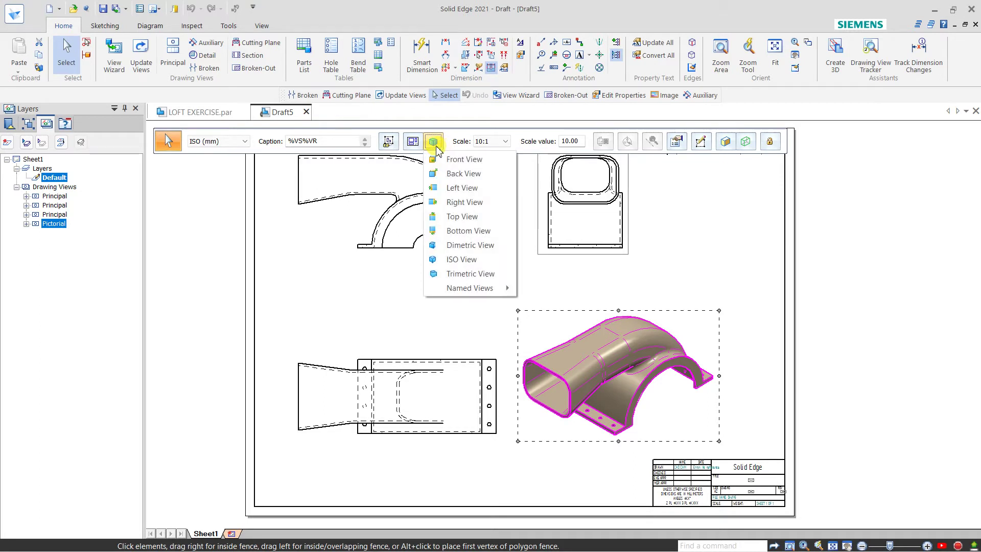
left_click(444, 160)
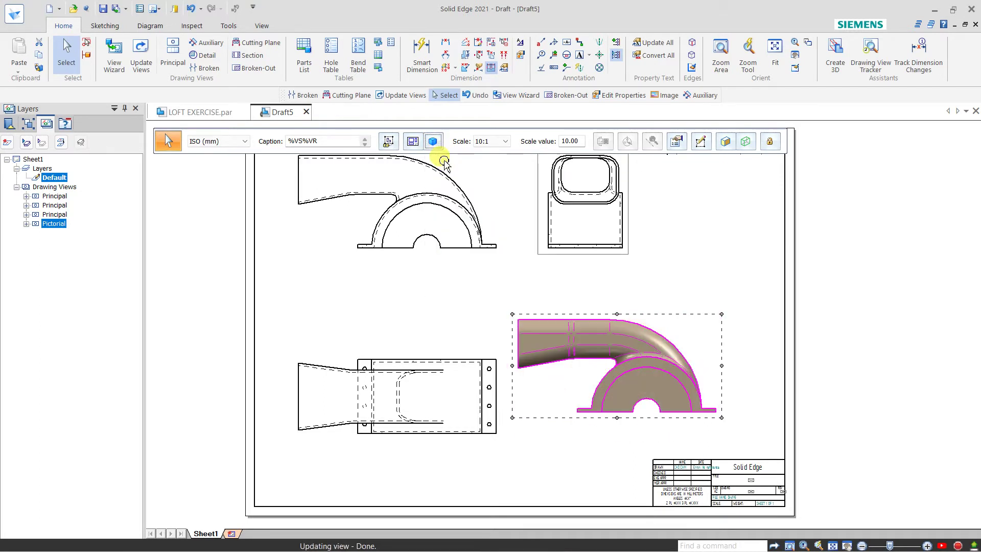
left_click(434, 145)
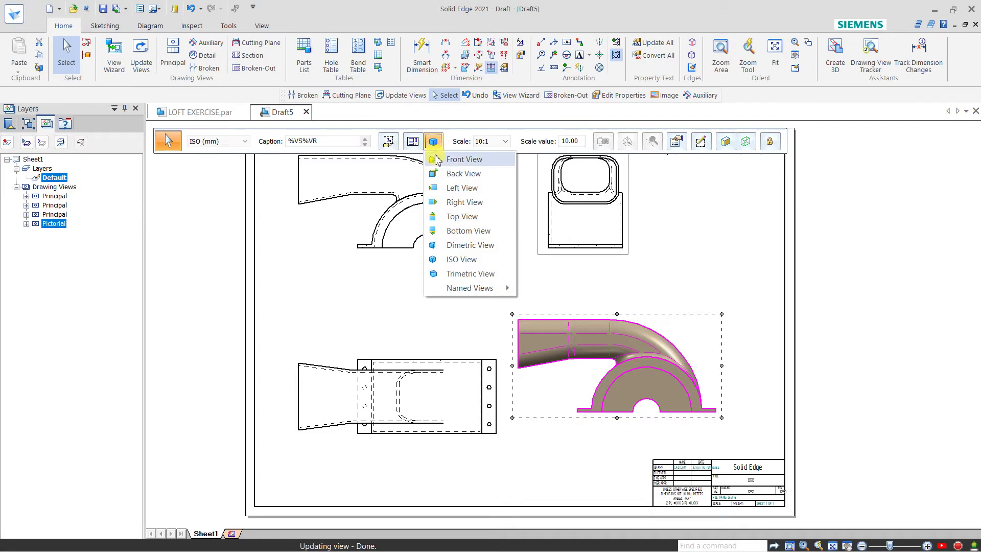
left_click(461, 219)
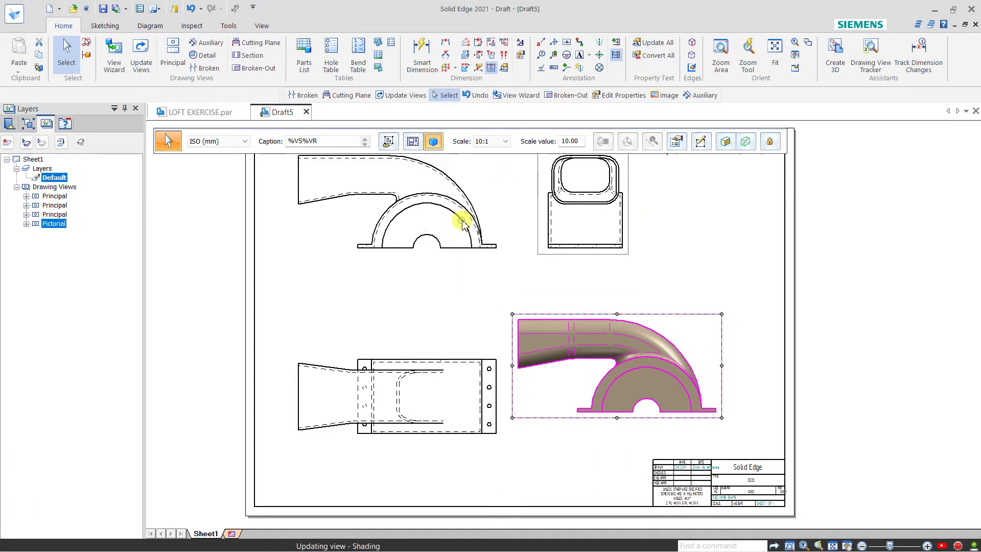
Try ISO and Trimetric orientations, then apply the saved dimetric named view.
left_click(434, 142)
left_click(467, 261)
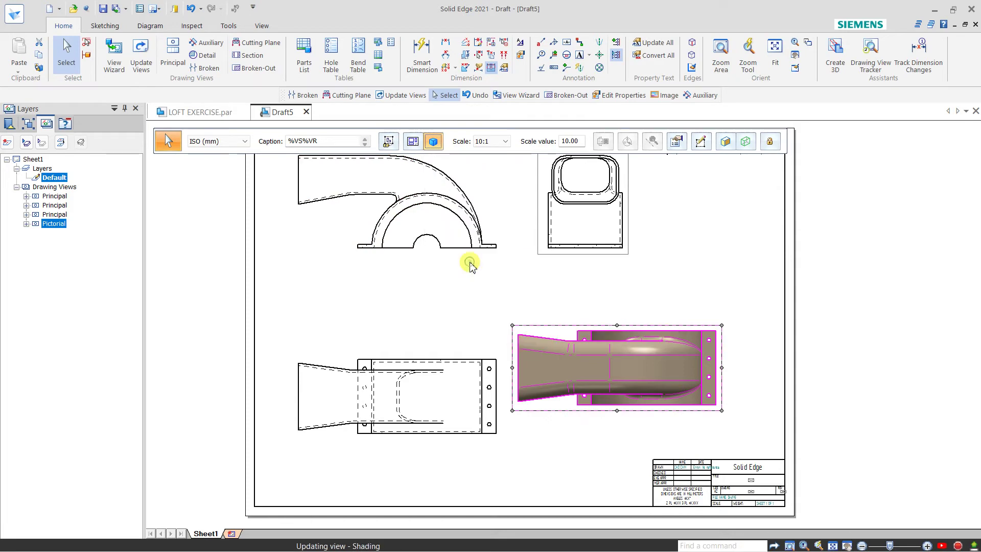
left_click(433, 141)
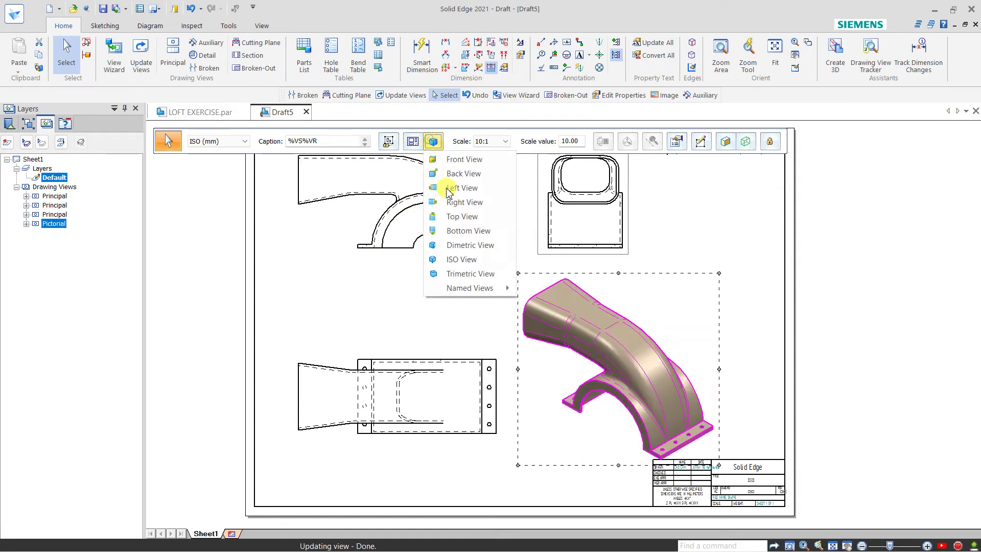
left_click(472, 274)
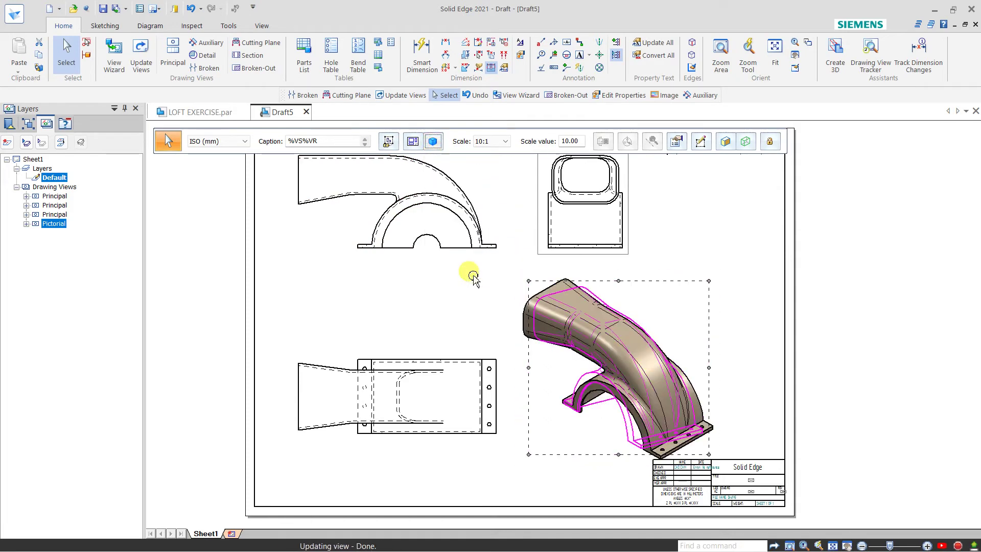
left_click(432, 142)
mouse_move(466, 287)
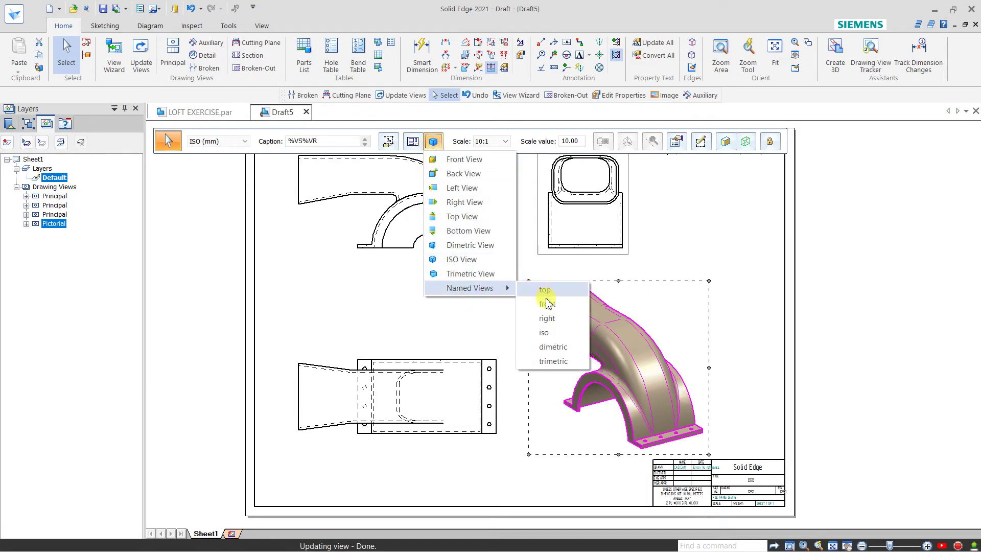
left_click(553, 346)
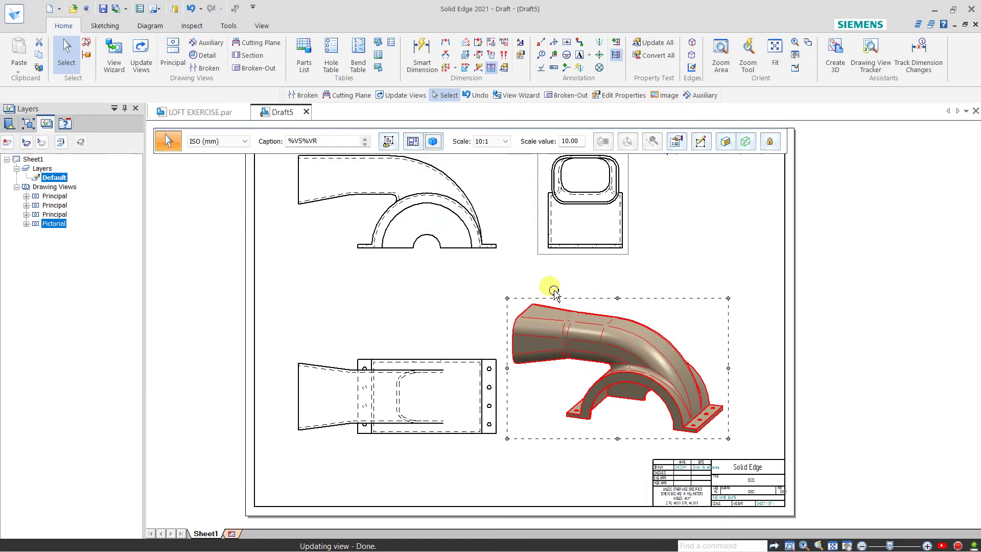
left_click(695, 279)
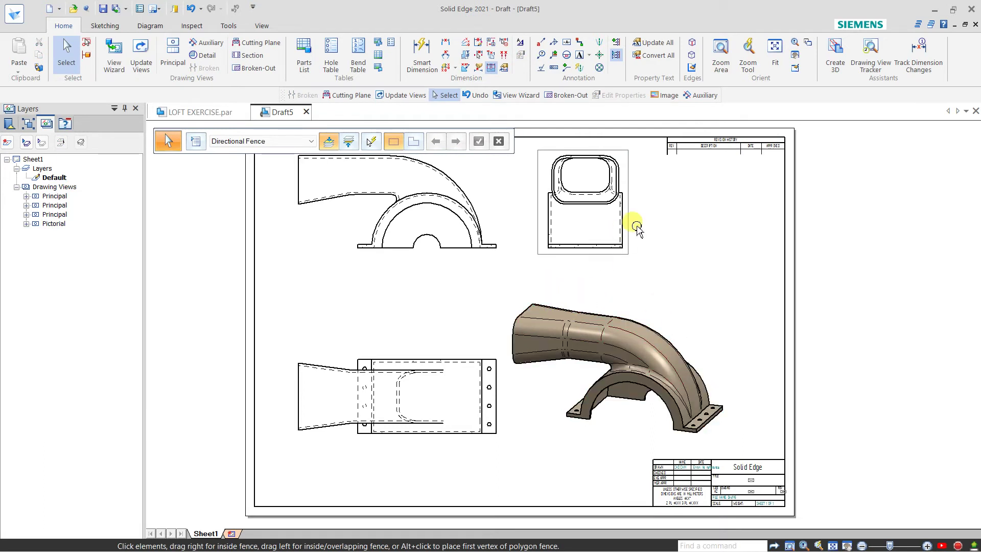
Drag the top-right end view's crop boundary right edge further to the right.
left_click(630, 200)
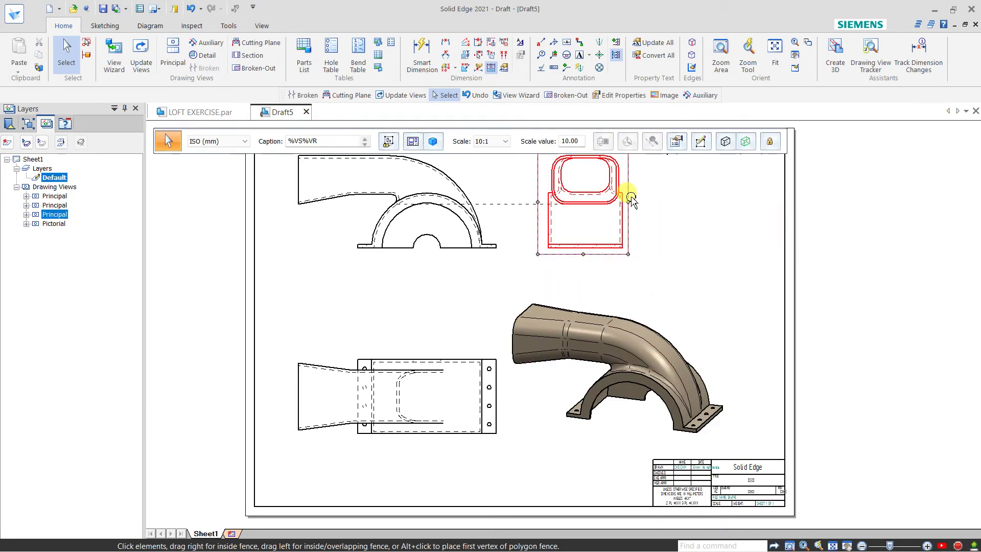
left_click(699, 144)
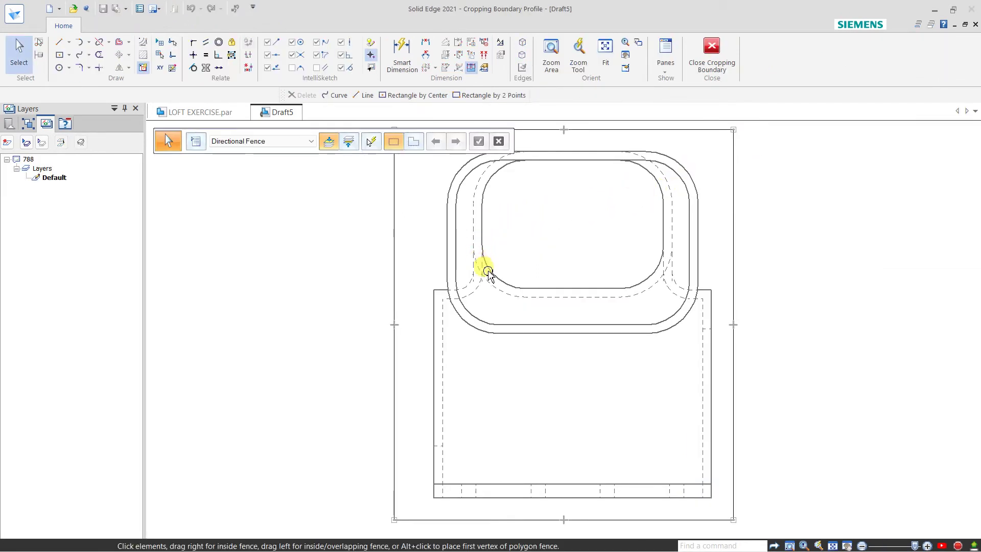
scroll(779, 252, "down", 1)
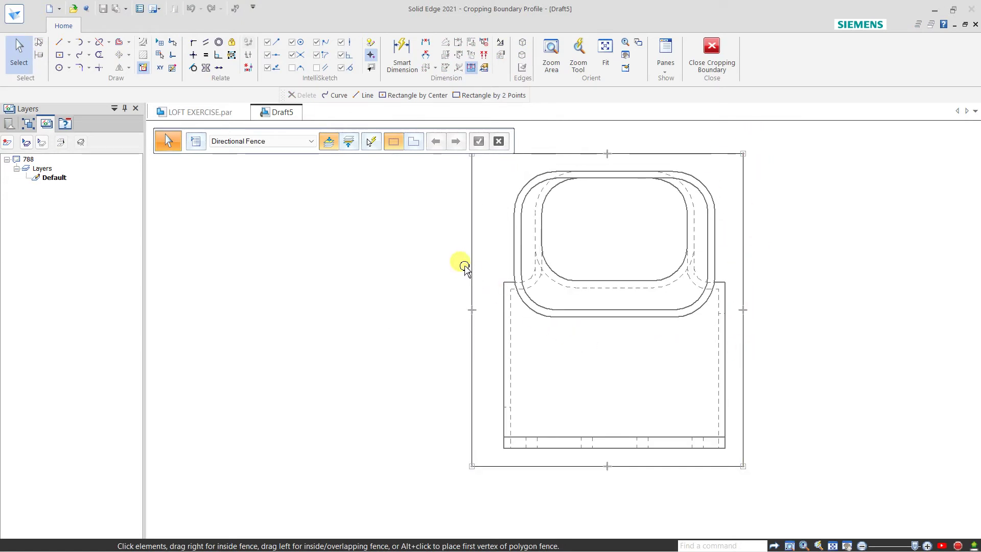
left_click(743, 259)
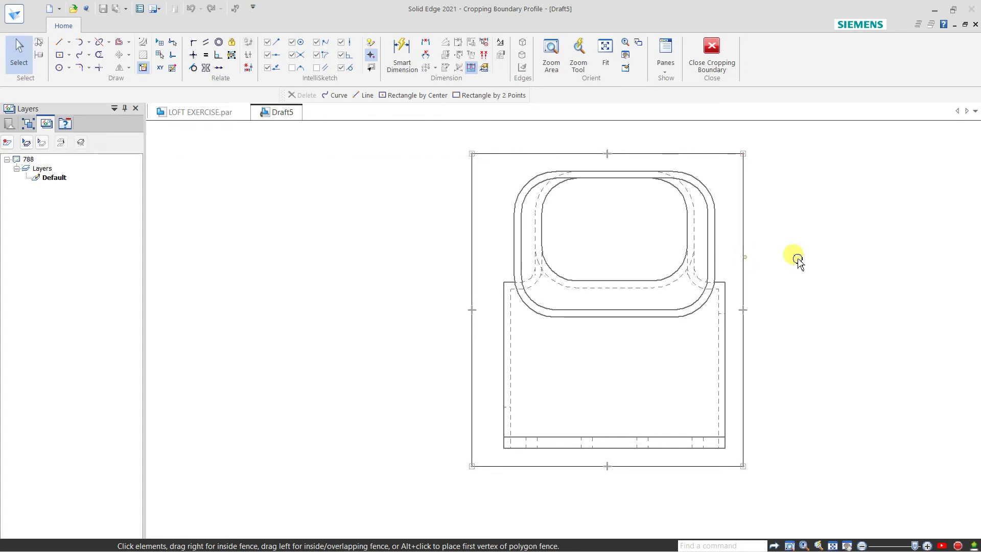
left_click_drag(741, 233, 810, 232)
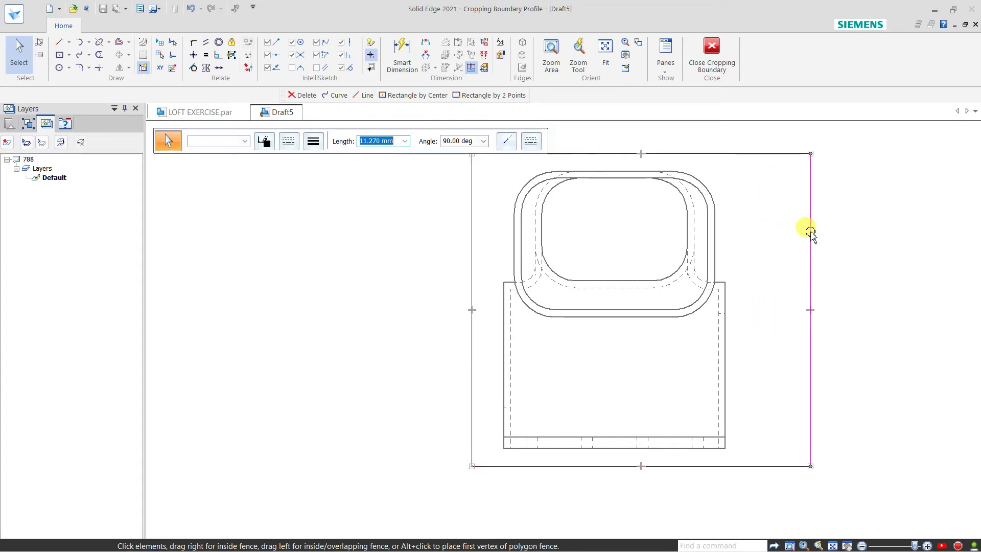
left_click(716, 62)
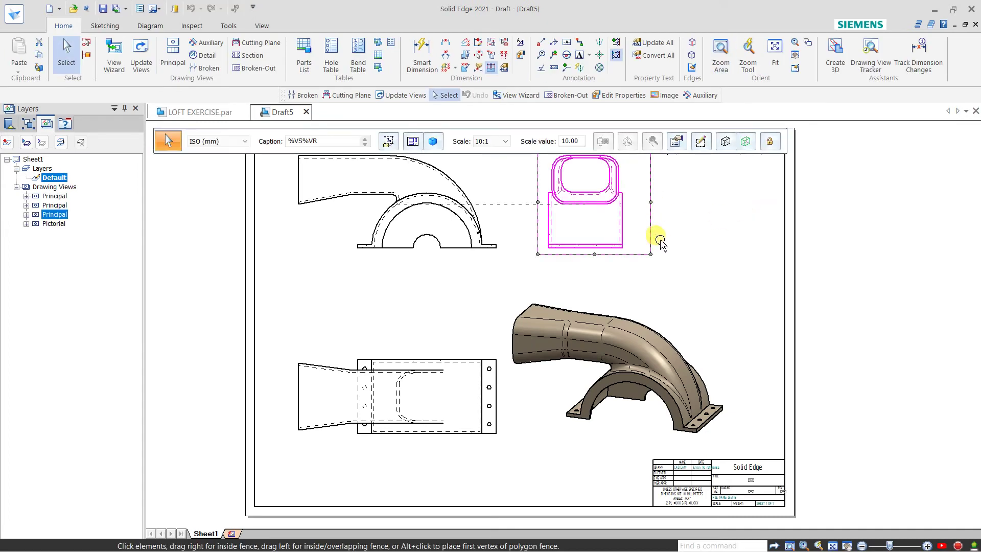
Move the side view's right crop edge left to the view centre, leaving only its left half.
left_click(701, 142)
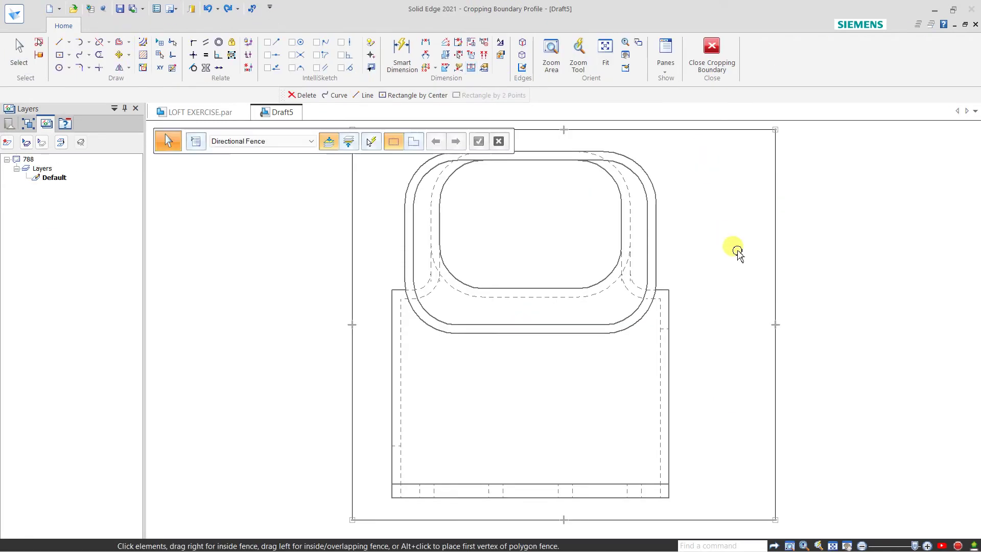
left_click(775, 299)
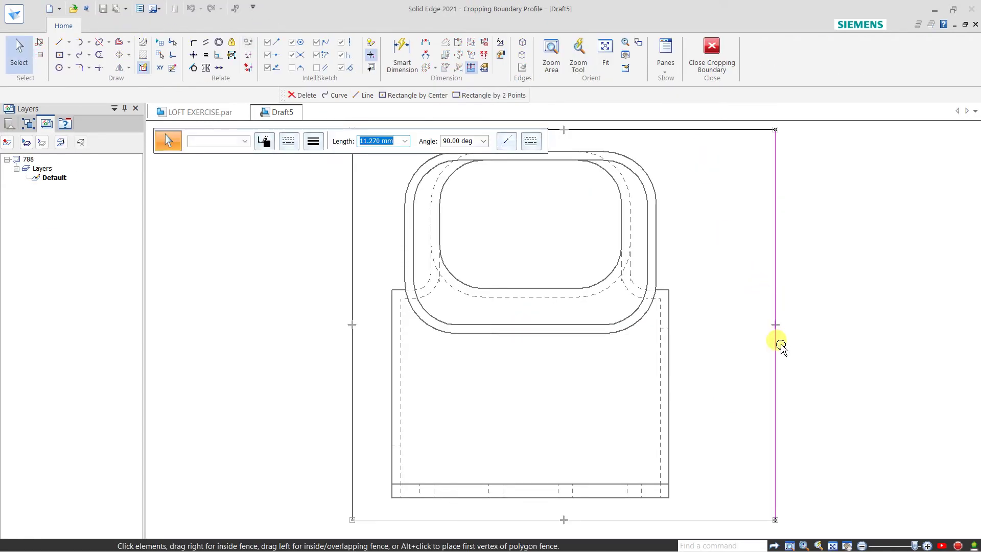
left_click_drag(778, 344, 530, 335)
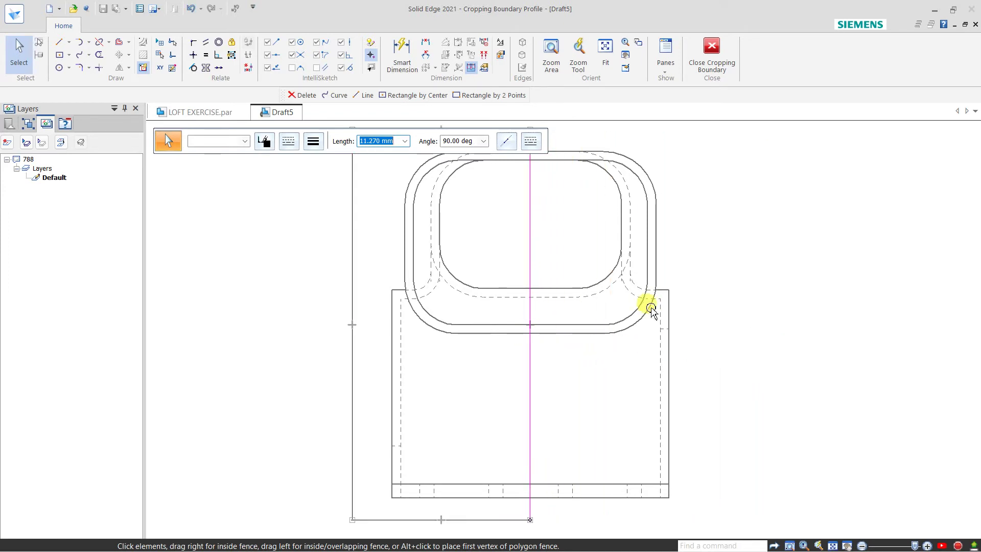
left_click(709, 74)
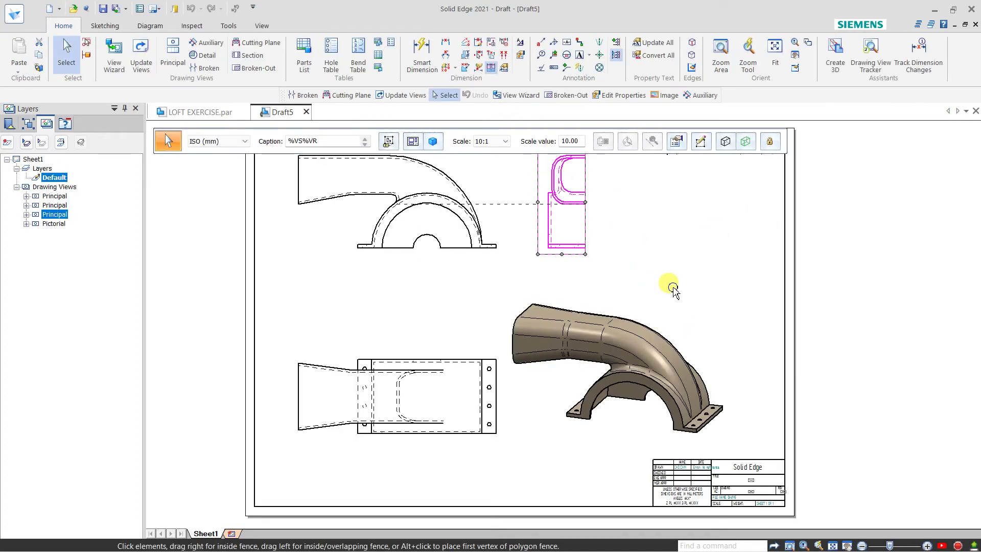
Widen the side view's crop boundary back and draw a centre-point circle enclosing the view.
left_click(701, 141)
left_click(583, 276)
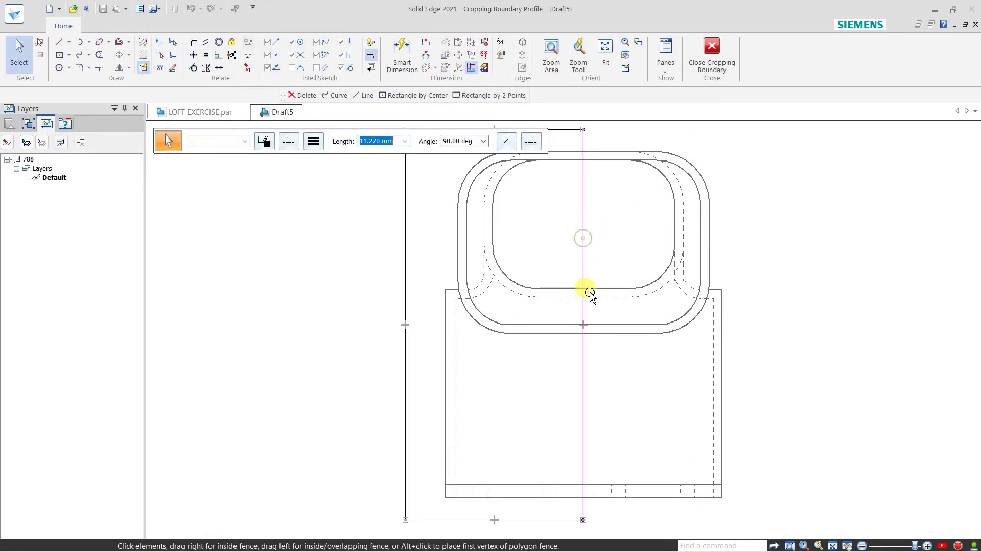
left_click_drag(583, 316, 740, 313)
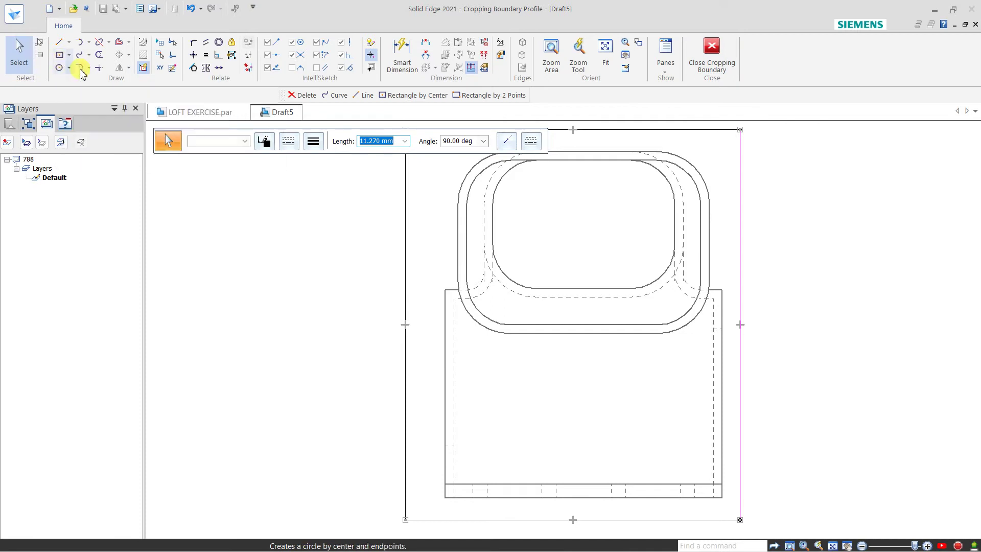
left_click(61, 68)
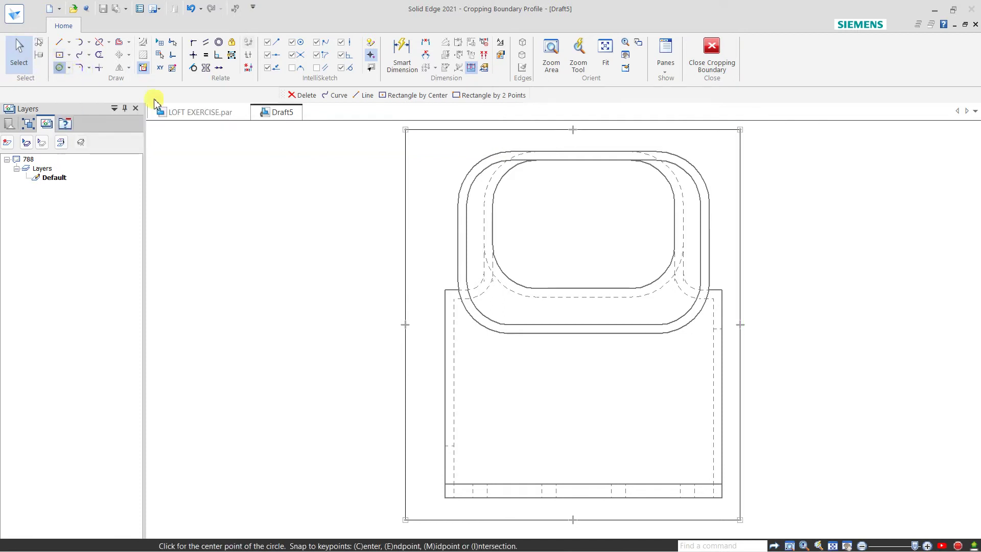
left_click(584, 325)
left_click(685, 189)
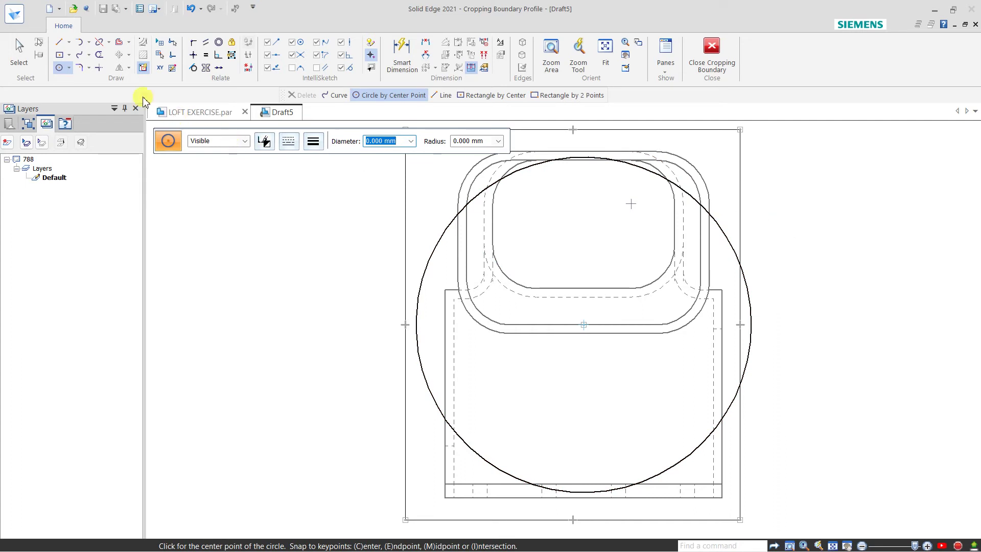
key("Escape")
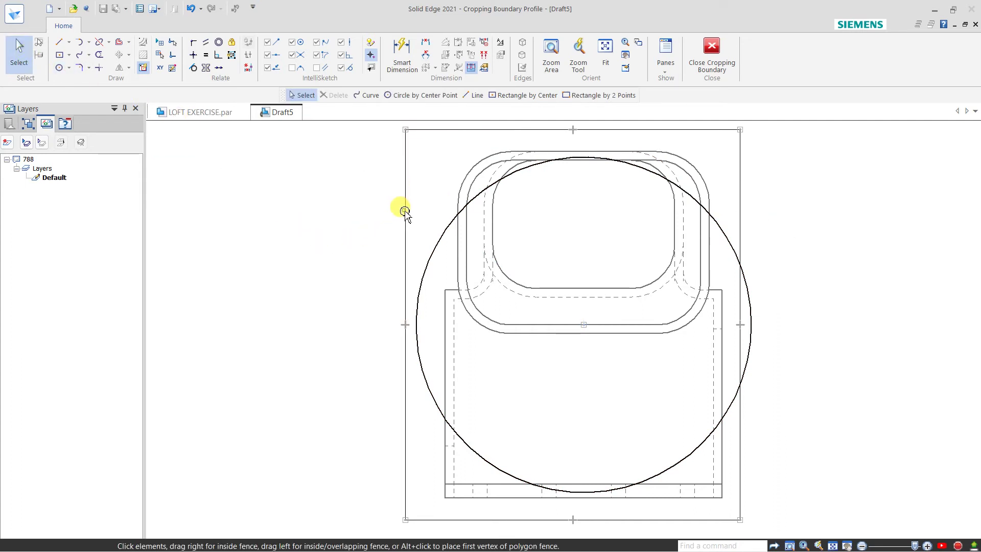
Delete the four rectangle edges so the circle alone crops the side view, and close the boundary.
left_click(404, 211)
key("Delete")
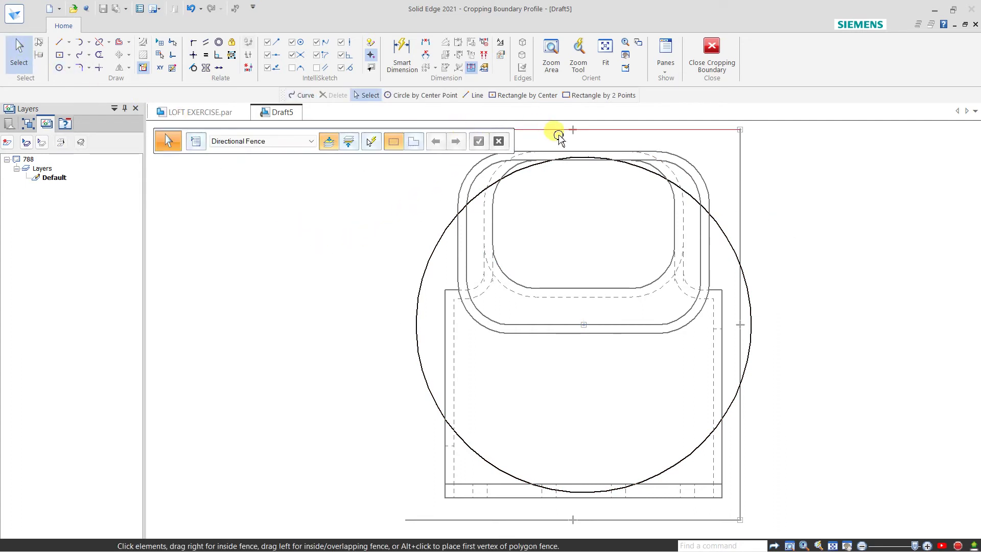
left_click(558, 132)
key("Delete")
left_click(740, 245)
key("Delete")
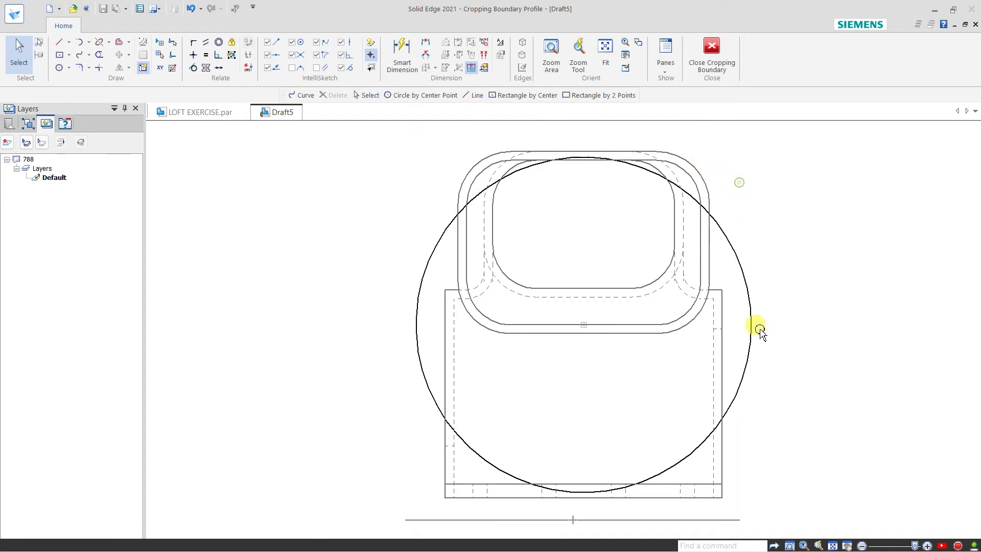
left_click(729, 519)
key("Delete")
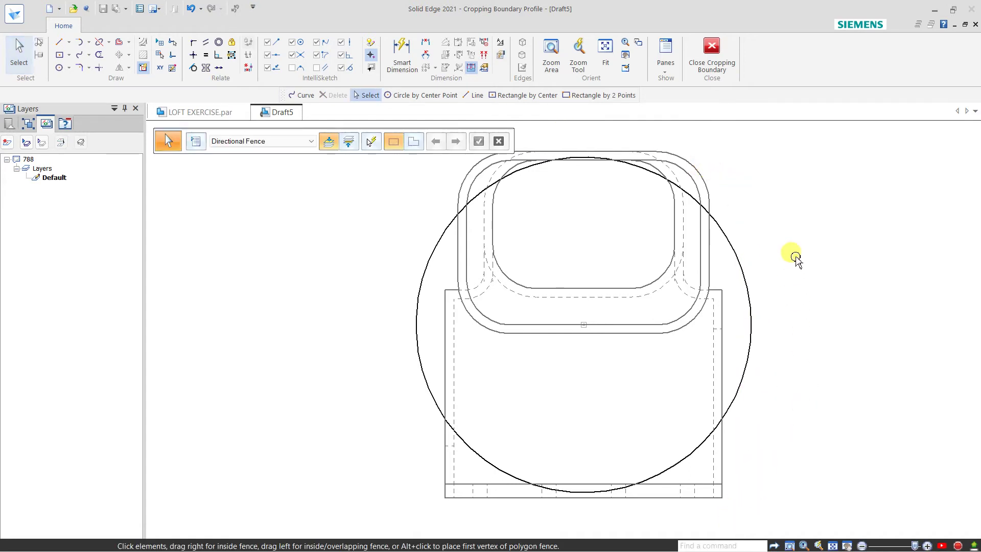
left_click(722, 53)
left_click(615, 220)
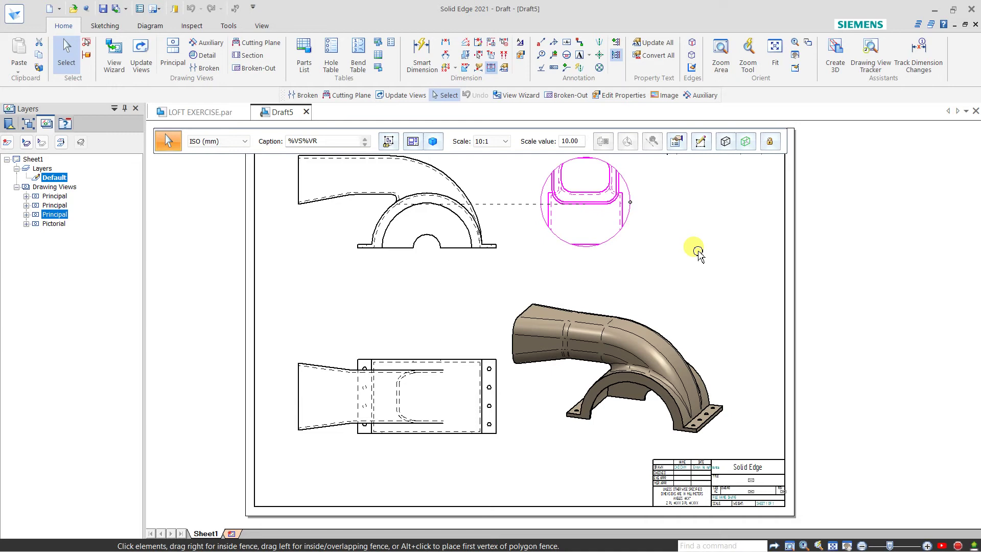
Drag the front view, with its aligned top view, to a new spot on the sheet.
left_click(679, 256)
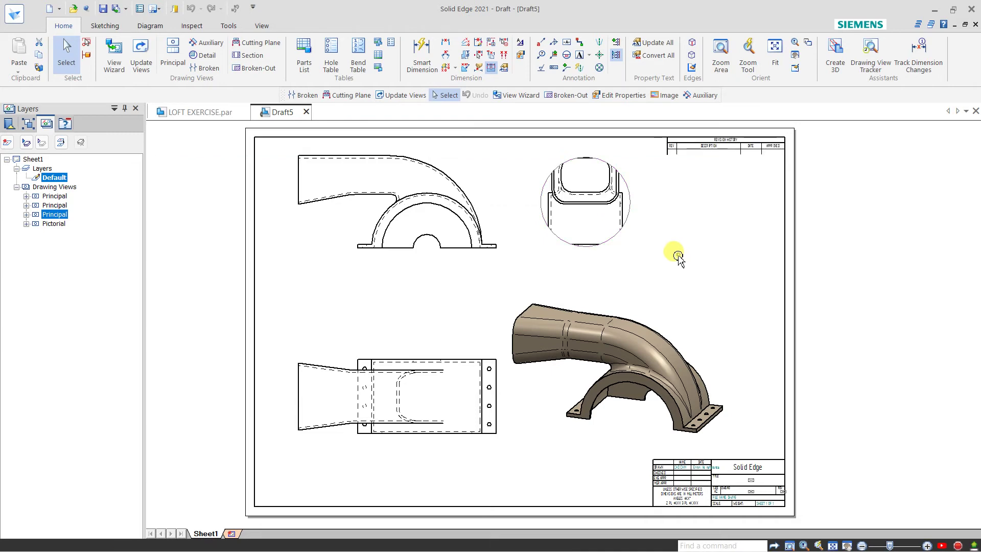
left_click(471, 248)
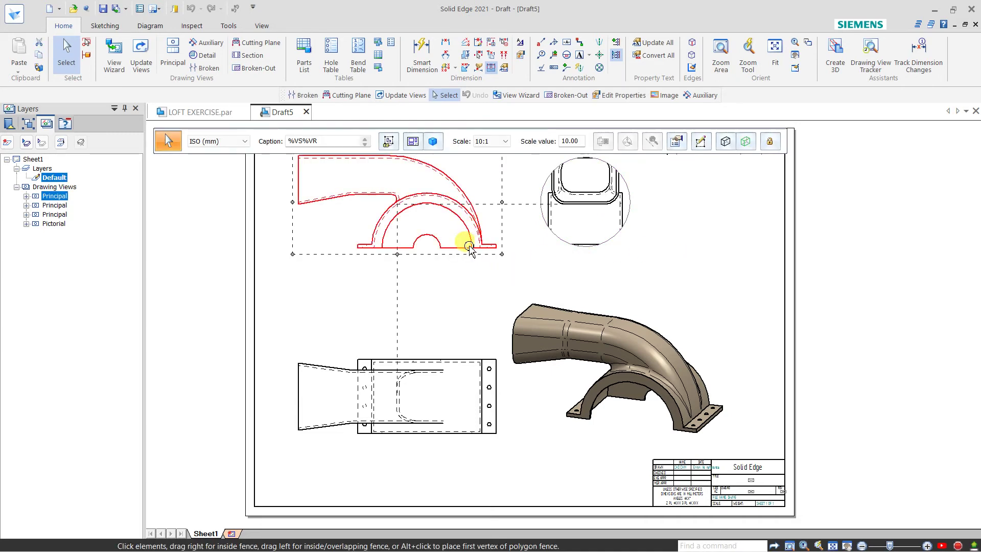
left_click_drag(465, 258, 453, 281)
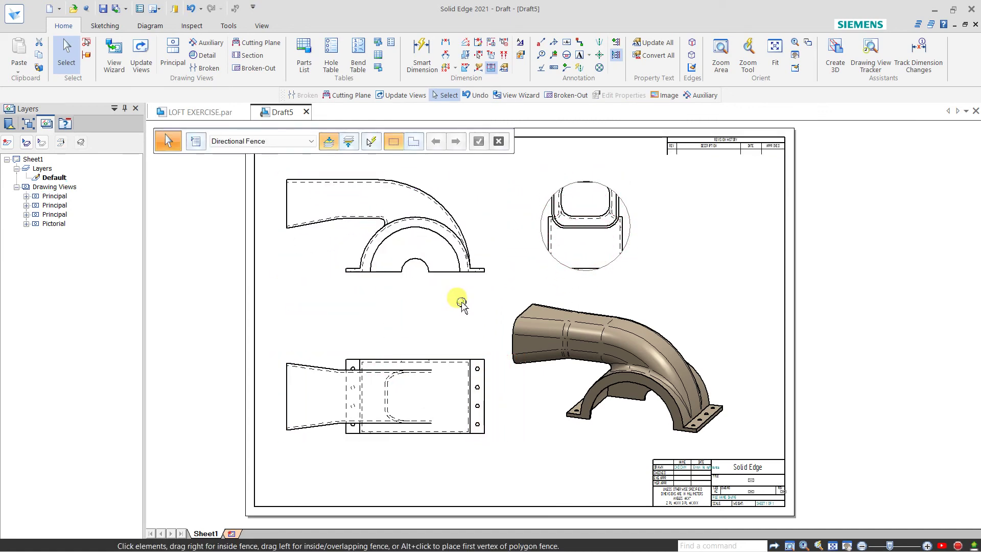
Switch off Lock Position for the front view.
left_click(459, 280)
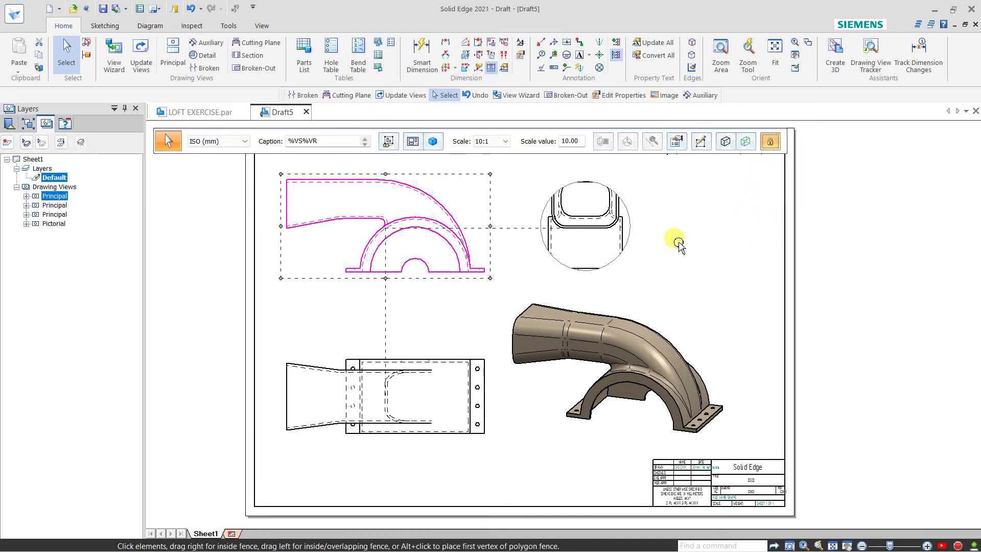
left_click(460, 284)
left_click(445, 274)
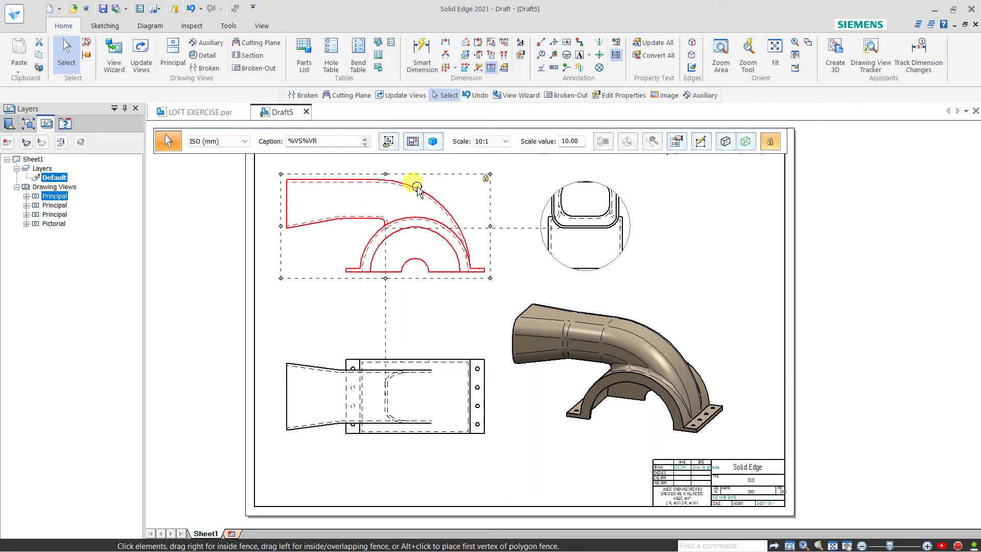
left_click(769, 141)
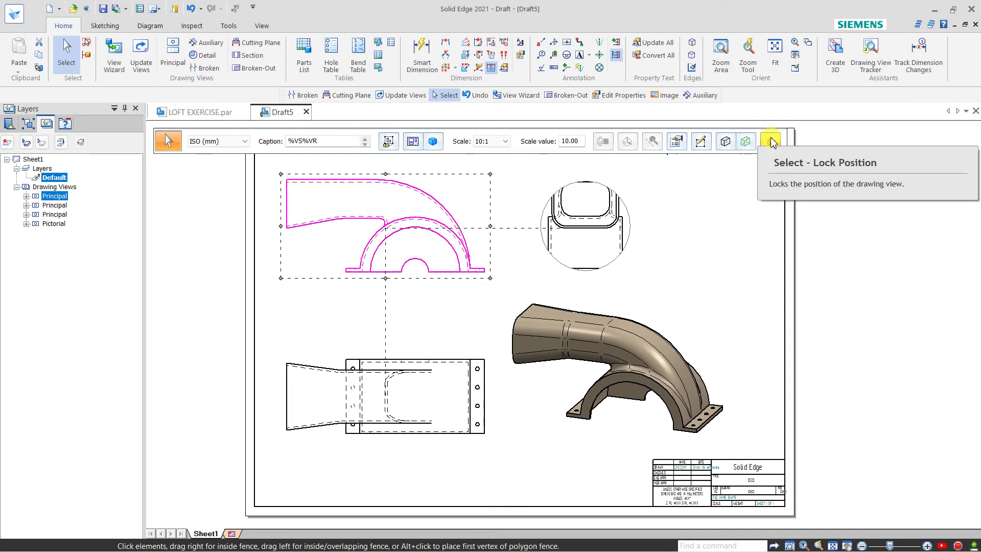
left_click(712, 238)
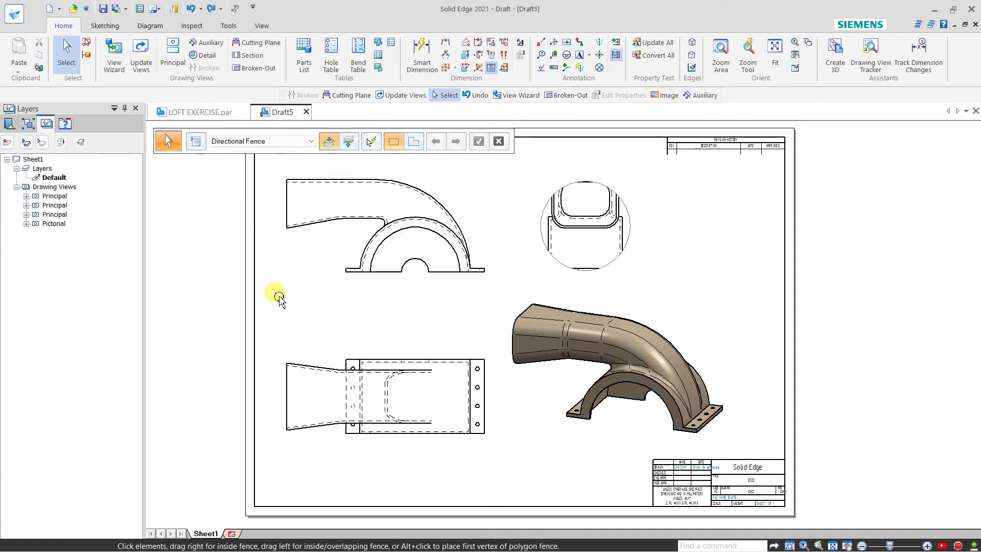
Set the lower top view's primary orientation to trimetric in Drawing View Layout.
left_click(319, 366)
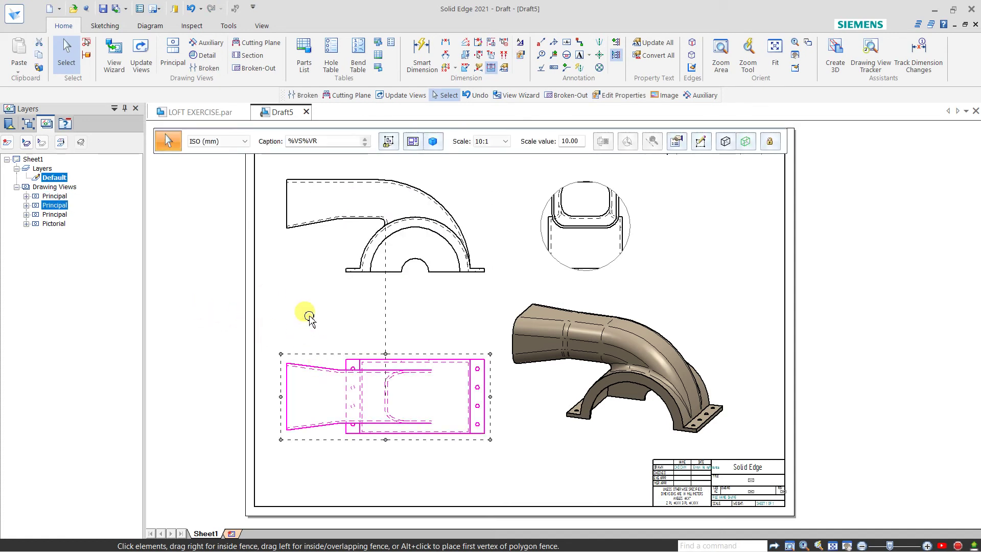
left_click(413, 142)
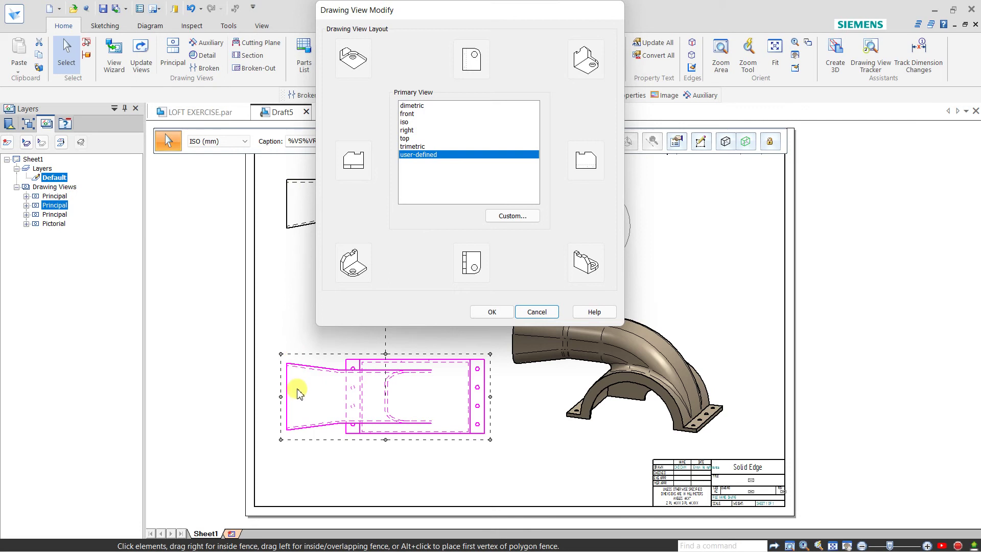
left_click(412, 146)
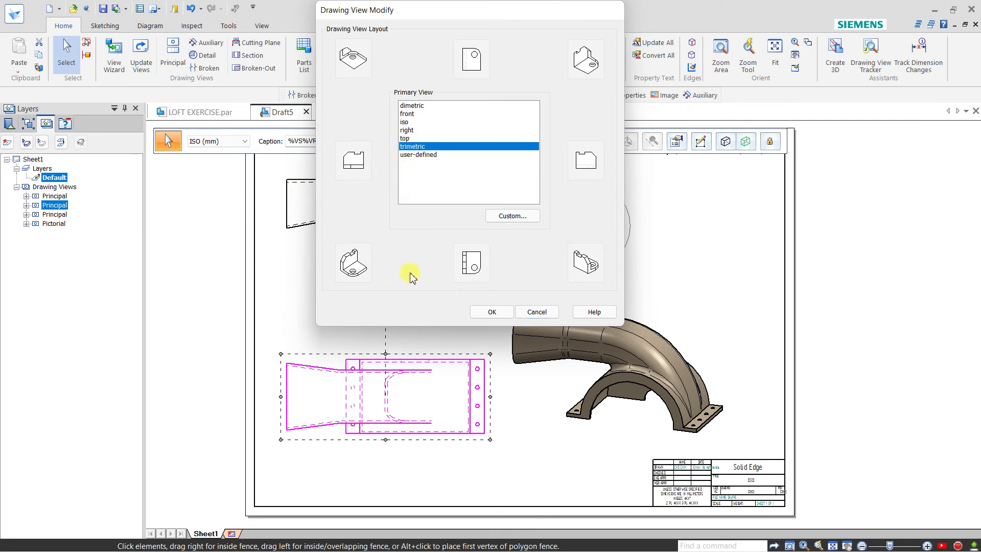
left_click(486, 310)
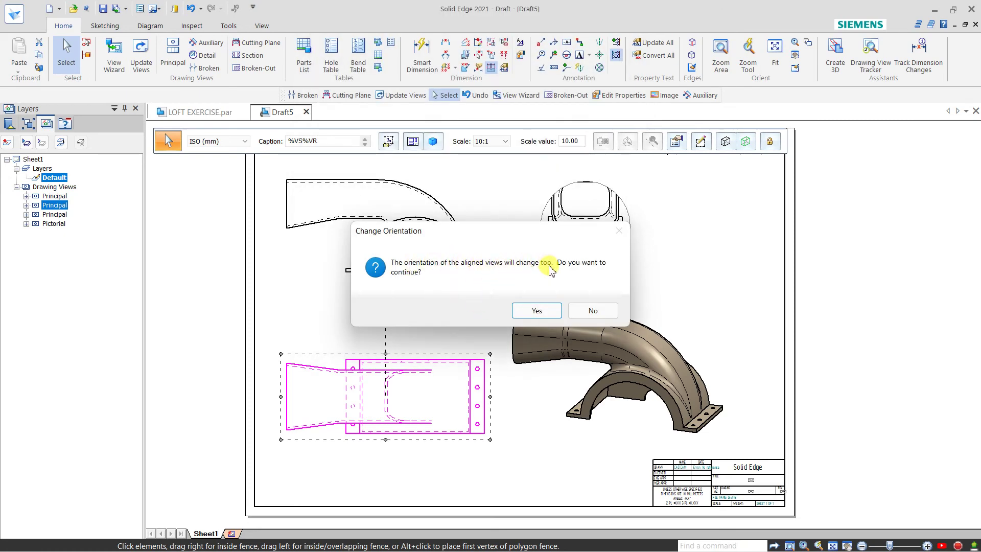
Accept the trimetric change for aligned views, then switch the lower view's primary orientation back to top.
left_click(537, 310)
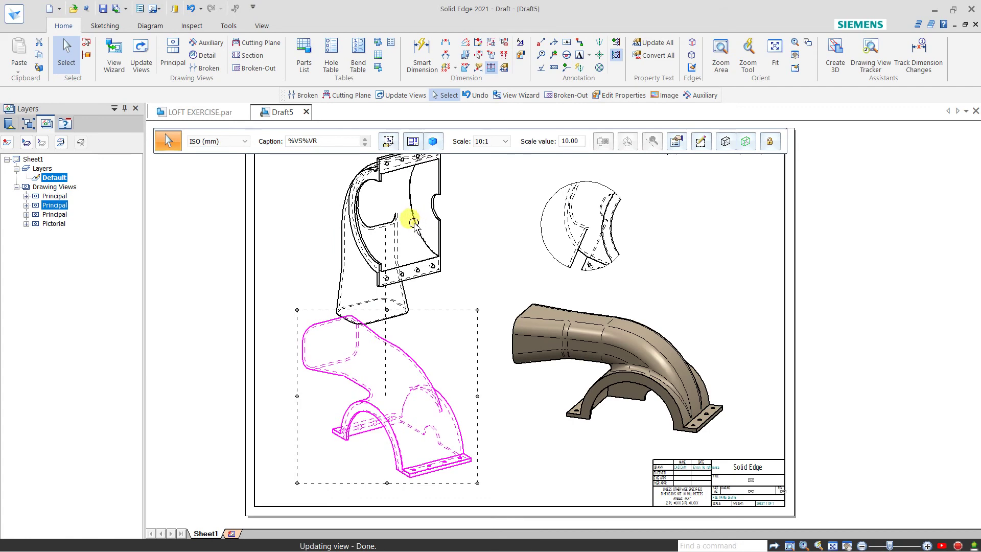
left_click(413, 141)
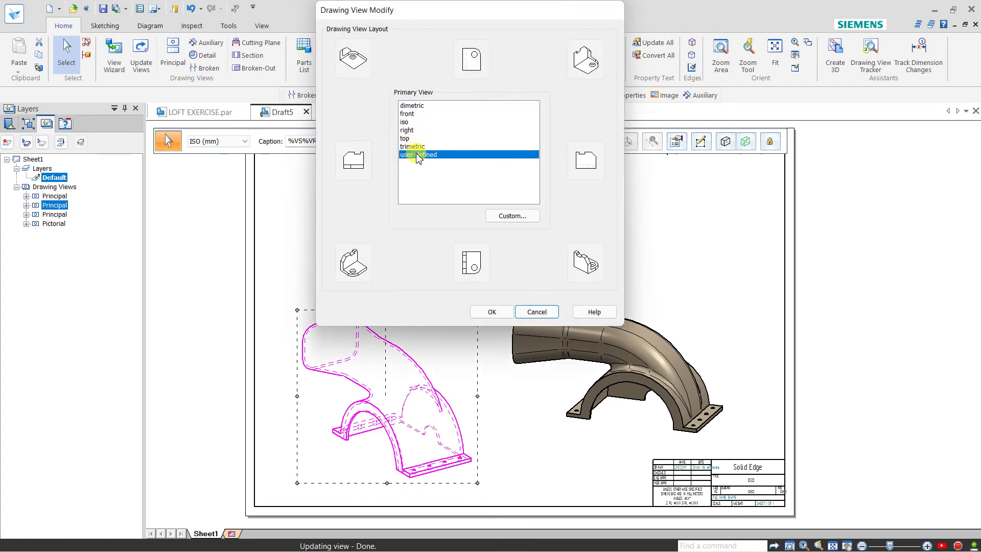
left_click(409, 139)
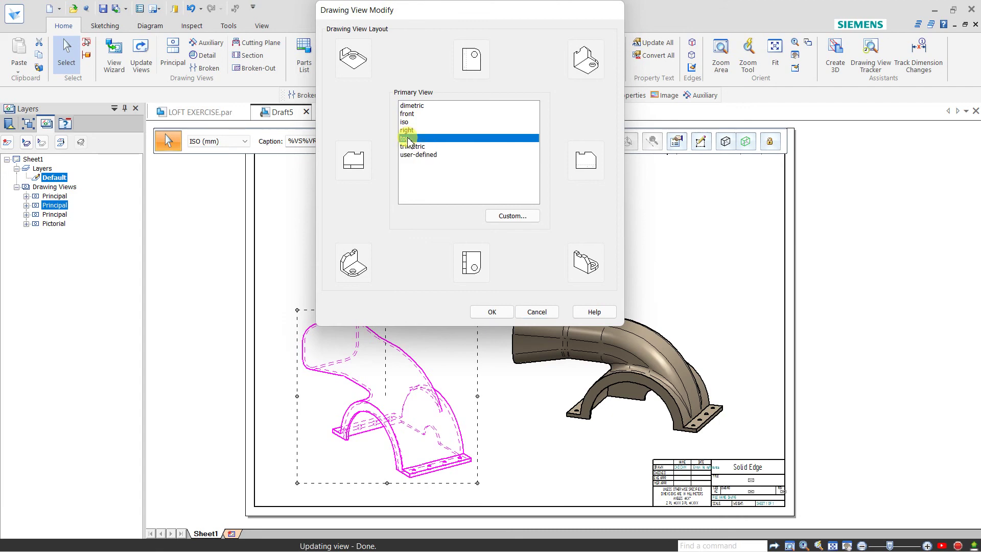
left_click(489, 312)
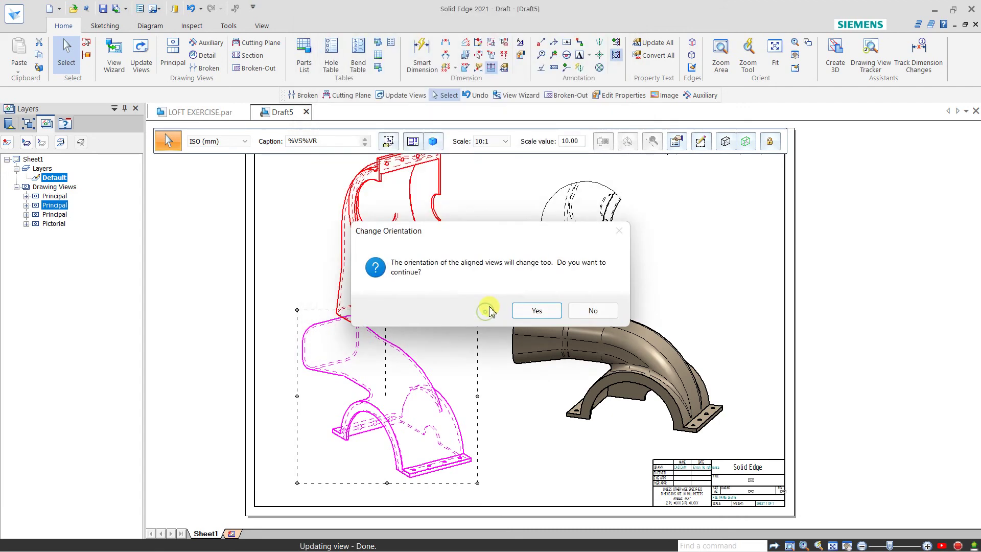
left_click(529, 309)
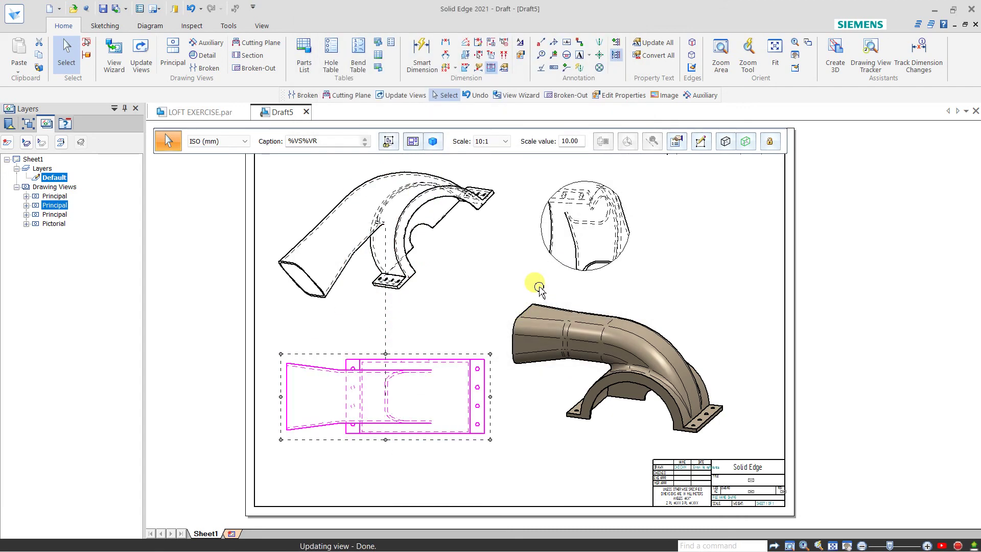
Undo both orientation changes to restore the front profile and circular end detail.
left_click(679, 273)
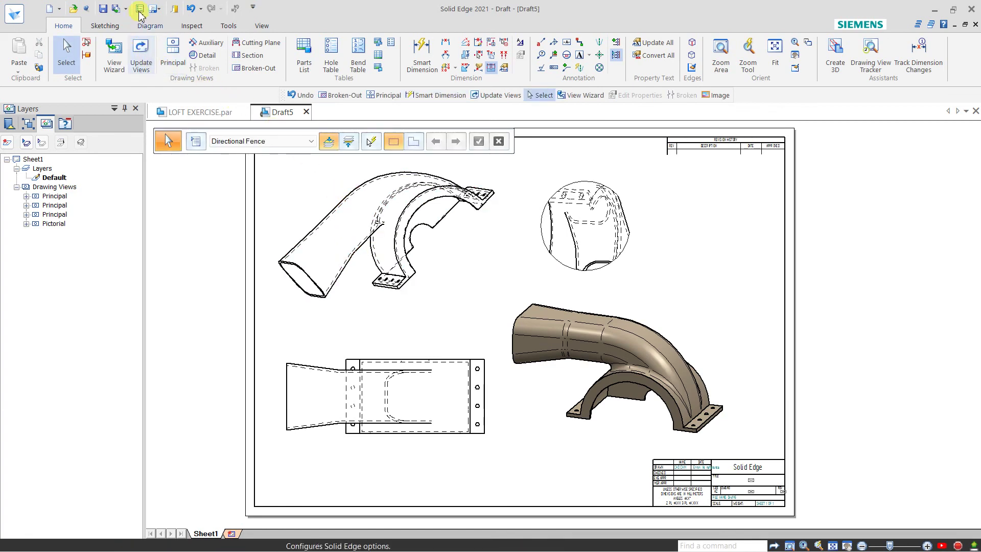
left_click(191, 10)
left_click(192, 10)
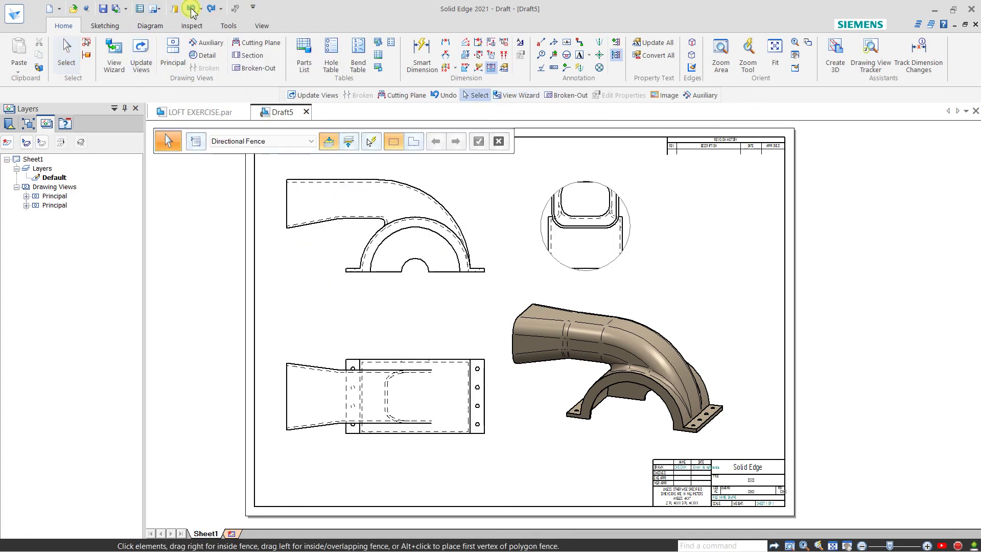